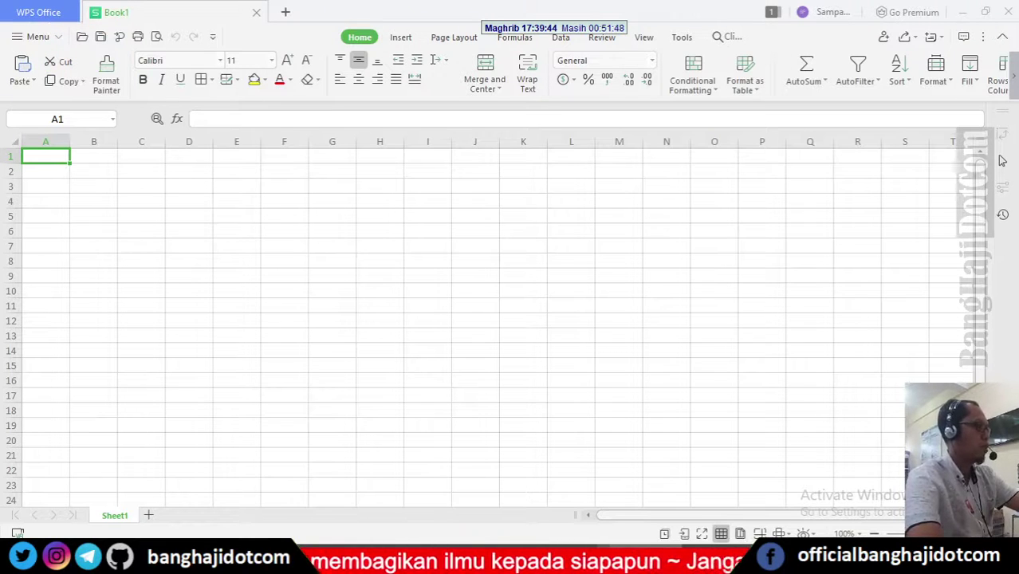
# Enter the title "Daftar Nilai Mata Kuliah Pemrograman Web" in cell A1.
pyautogui.click(285, 364)
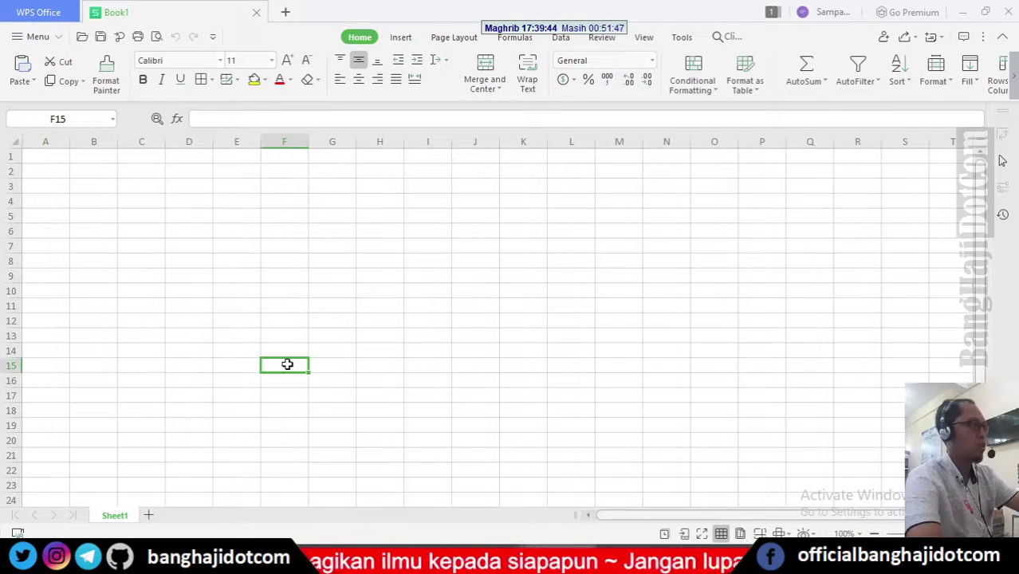
pyautogui.click(67, 157)
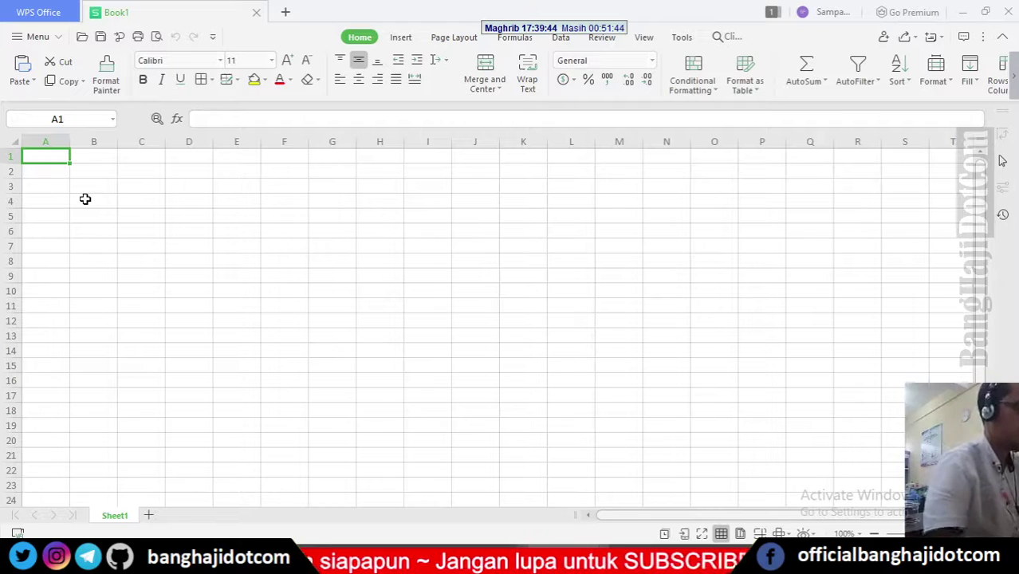
pyautogui.write('Daftar')
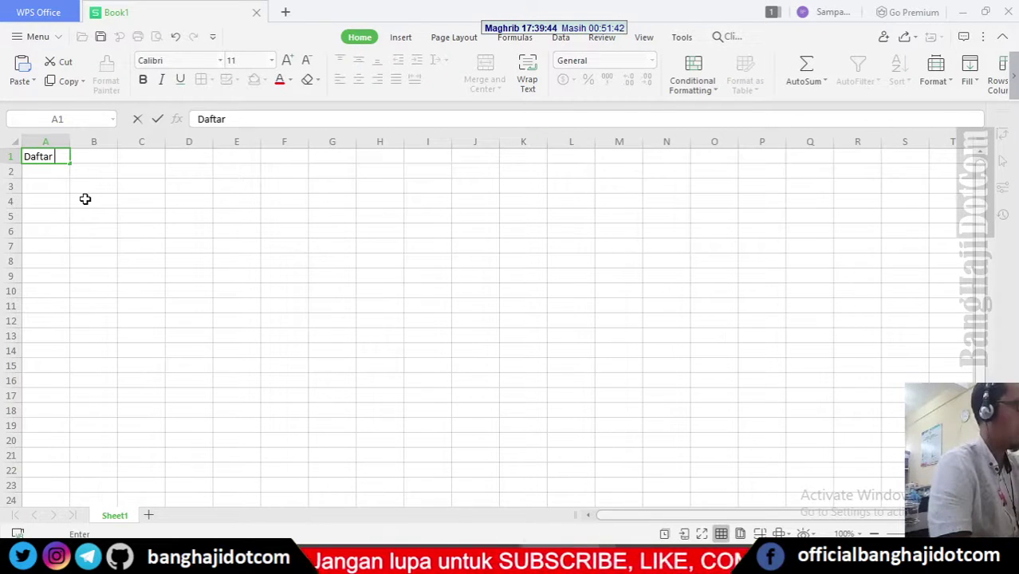
pyautogui.write(' Ni')
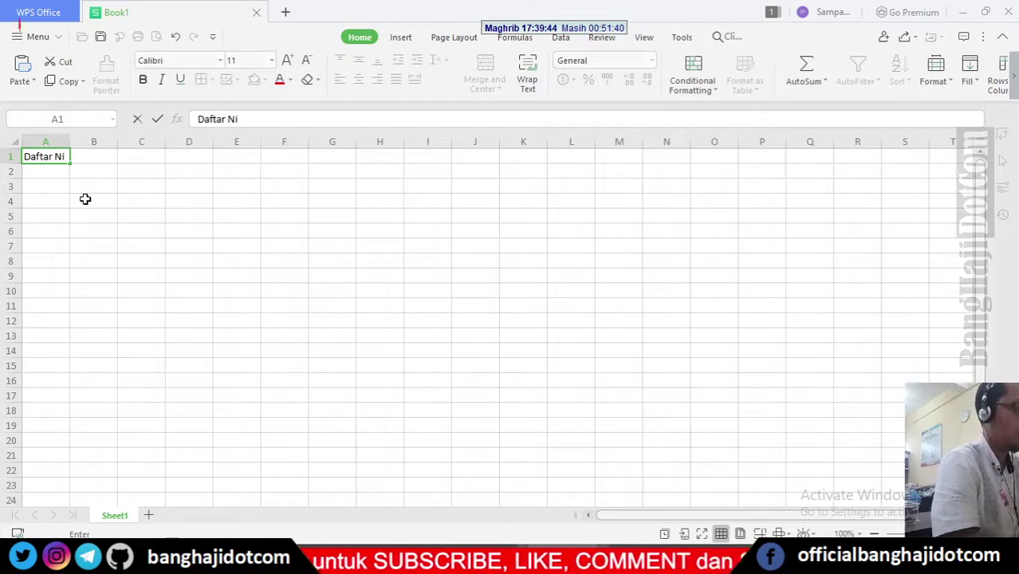
pyautogui.write('lai')
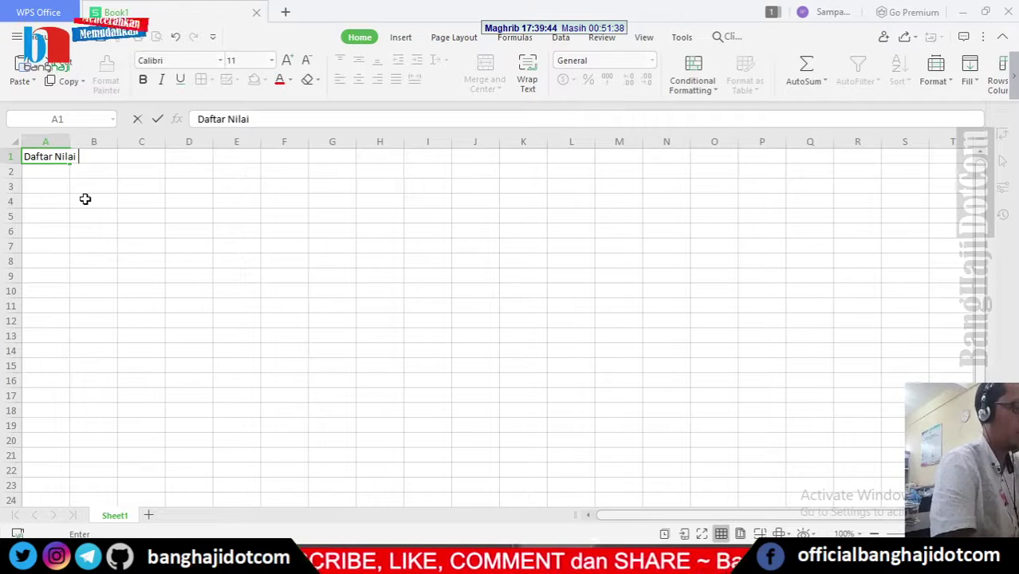
pyautogui.write(' Mata Kuliah Pemrograman Web')
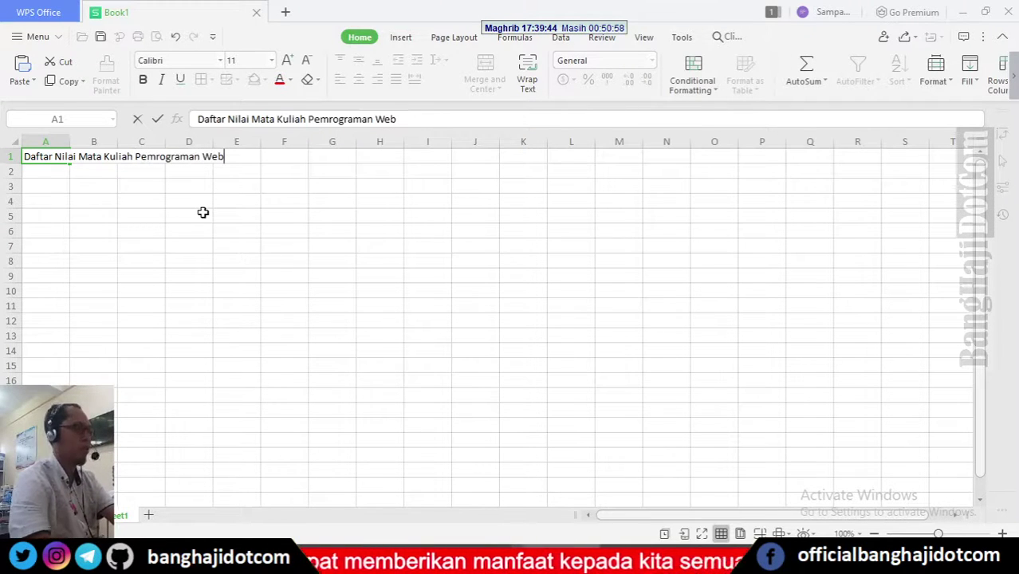
pyautogui.press('Return')
# Enter the column headers No., NIM, Nama and Nilai in cells A3 to D3.
pyautogui.press('Return')
pyautogui.write('No.')
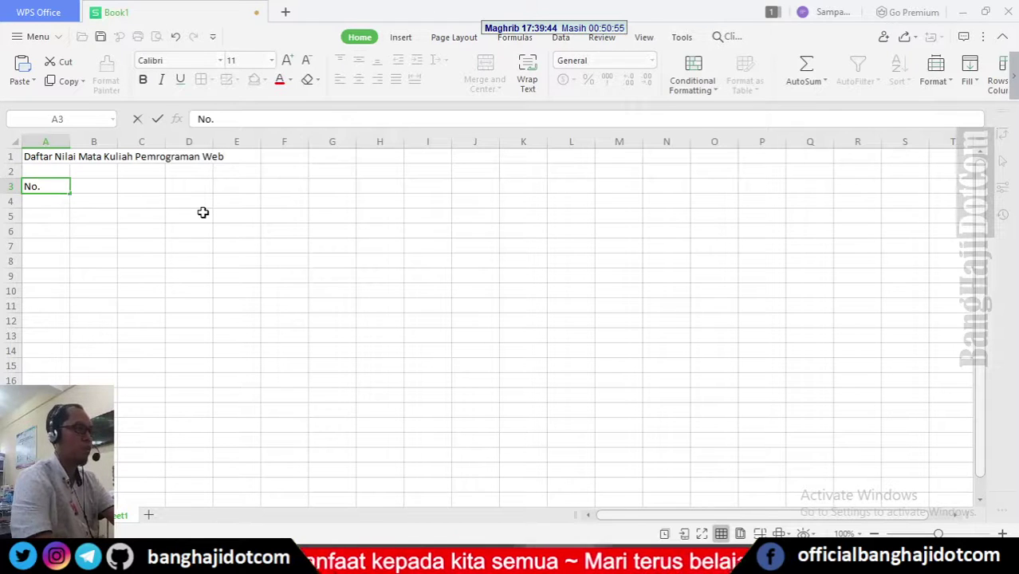
pyautogui.press('Tab')
pyautogui.write('NIM')
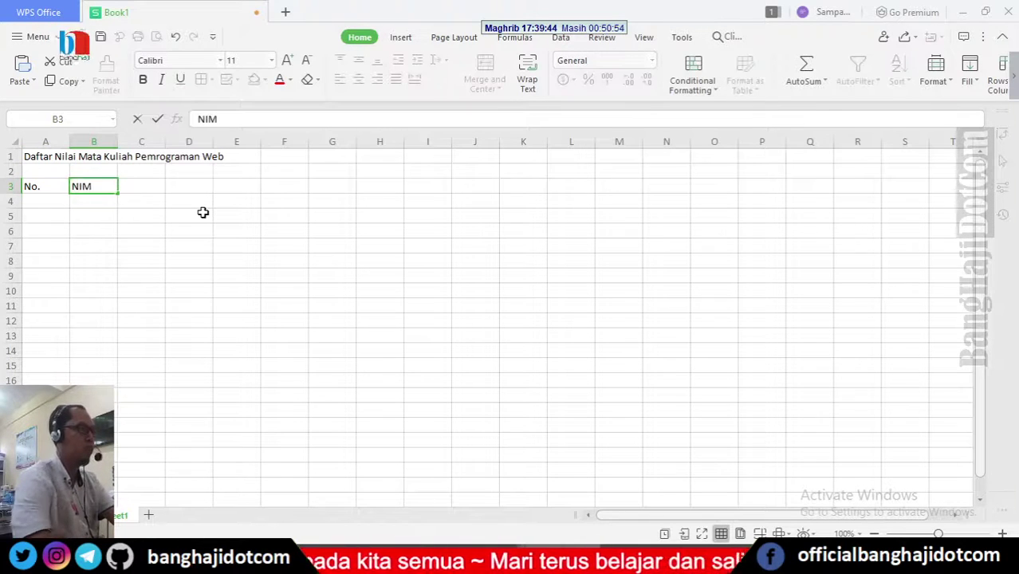
pyautogui.press('Tab')
pyautogui.write('Nama')
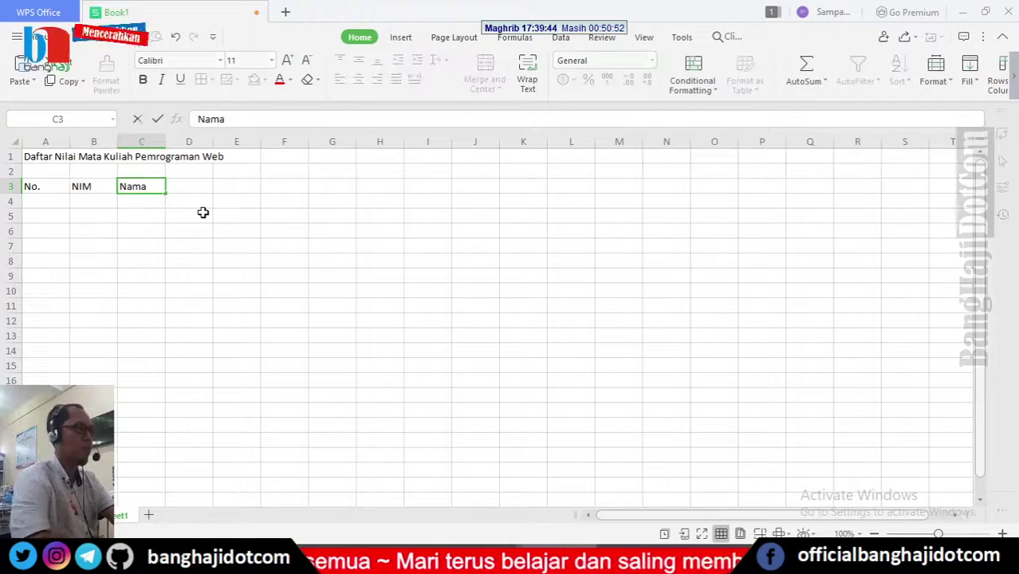
pyautogui.press('Tab')
pyautogui.write('Ni')
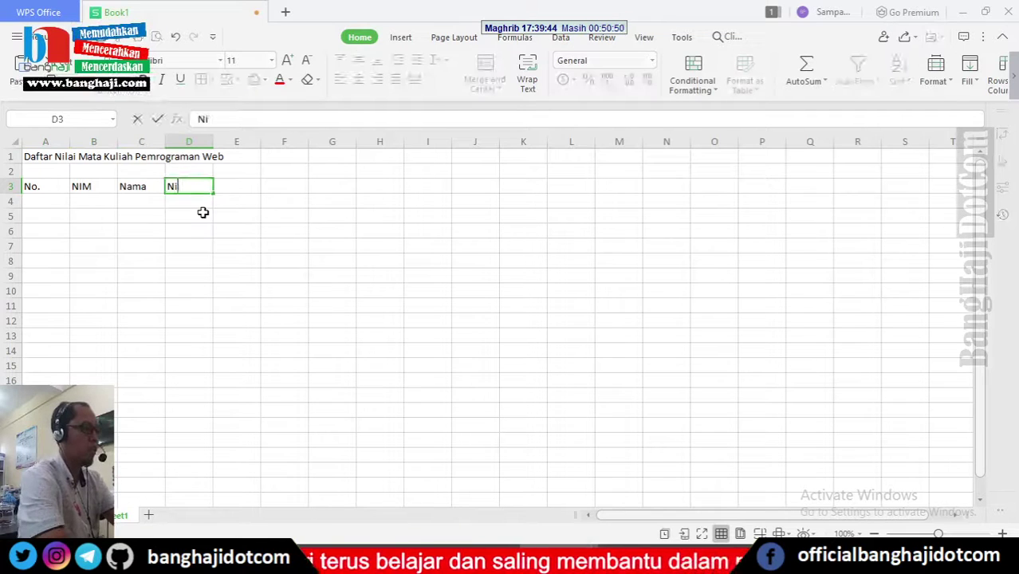
pyautogui.press('Return')
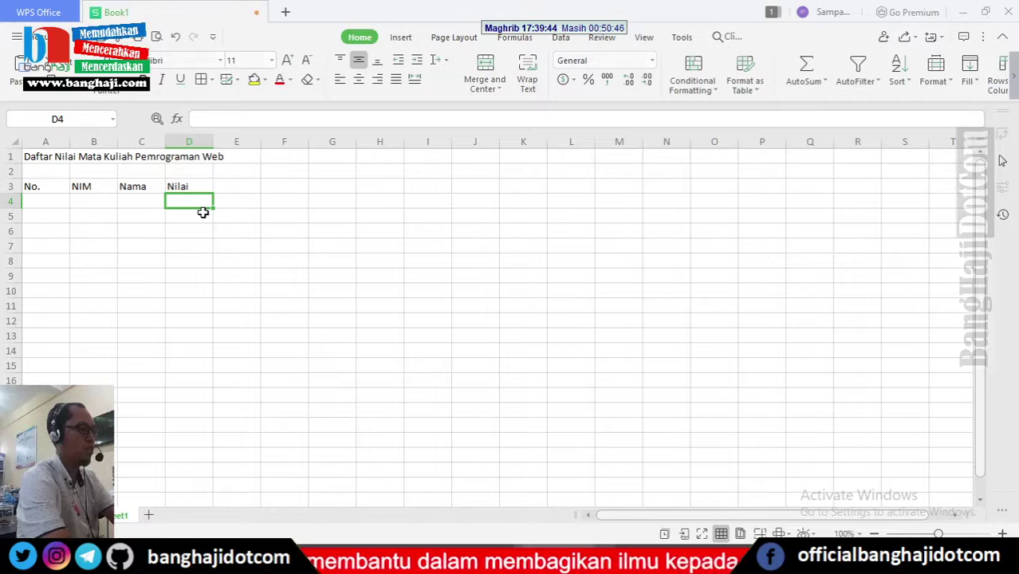
# Enter the sub-headers Tugas, UTS and UAS under Nilai in cells D4 to F4.
pyautogui.write('Tugas')
pyautogui.press('Tab')
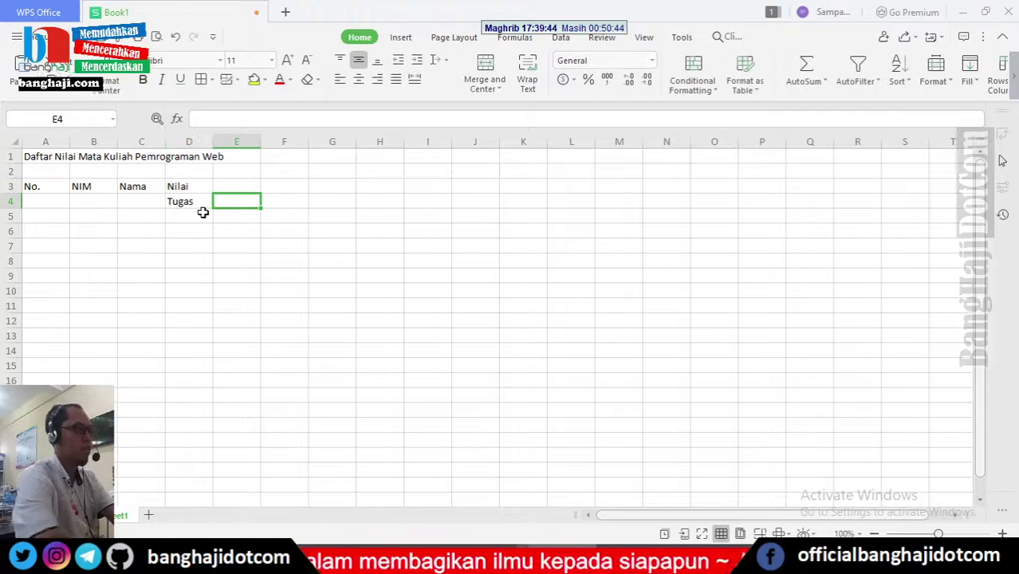
pyautogui.write('UTS')
pyautogui.press('Tab')
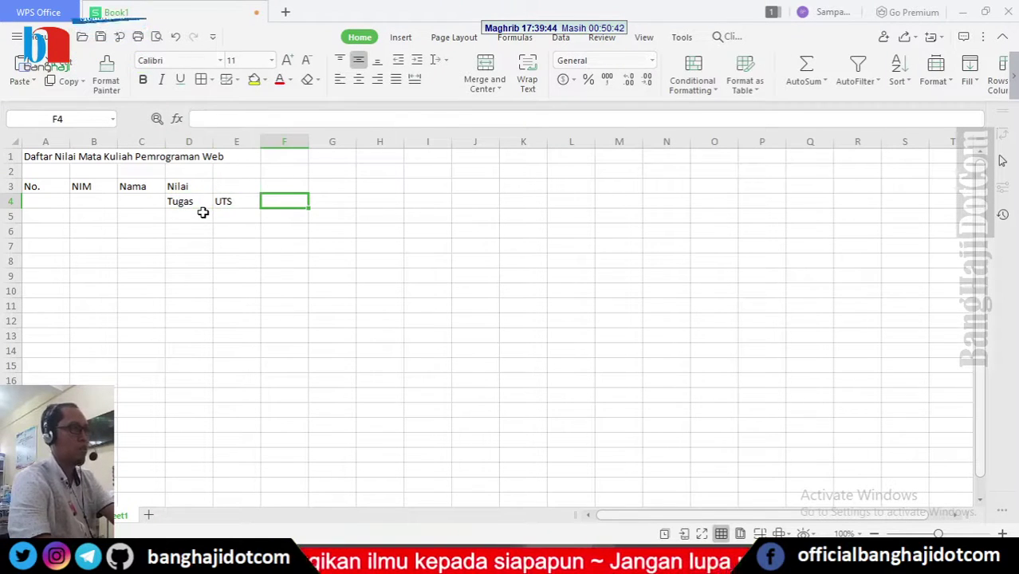
pyautogui.write('U')
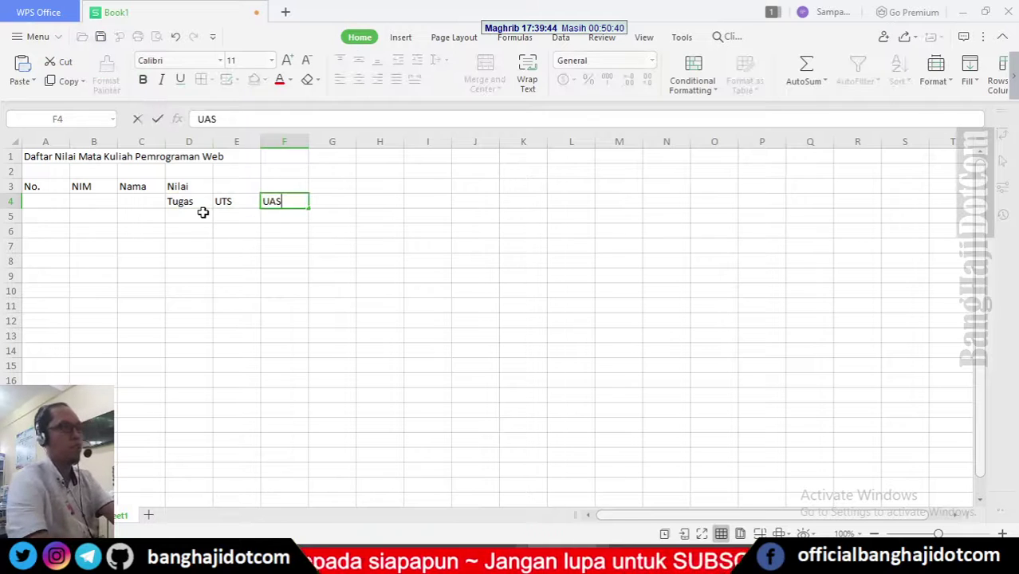
pyautogui.write('AS')
pyautogui.press('Tab')
# Add the sub-headers Akhir and Mutu in cells G4 and H4.
pyautogui.press('Left')
pyautogui.press('Left')
pyautogui.press('Left')
pyautogui.press('Right')
pyautogui.press('Right')
pyautogui.press('Right')
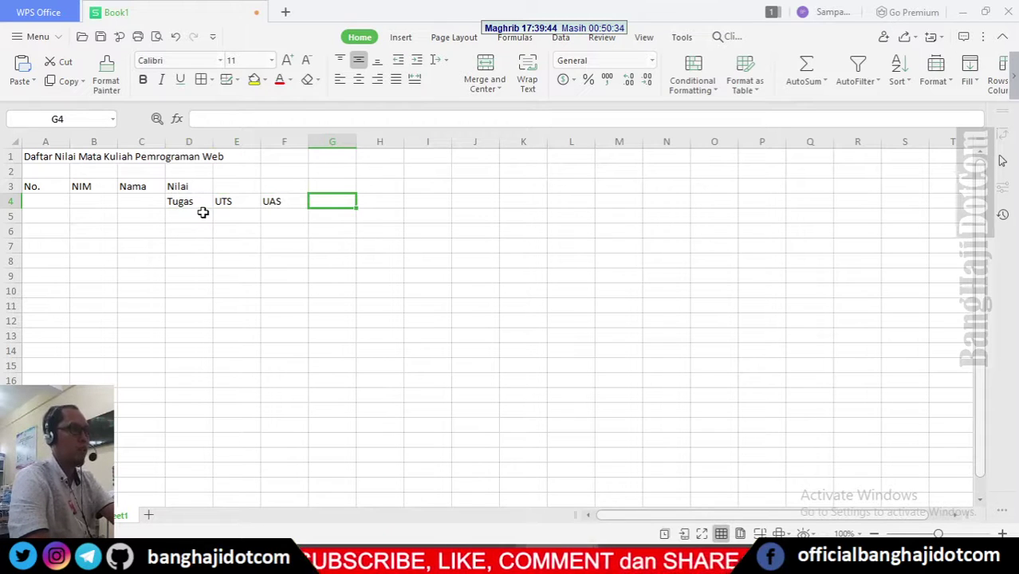
pyautogui.write('Akhi')
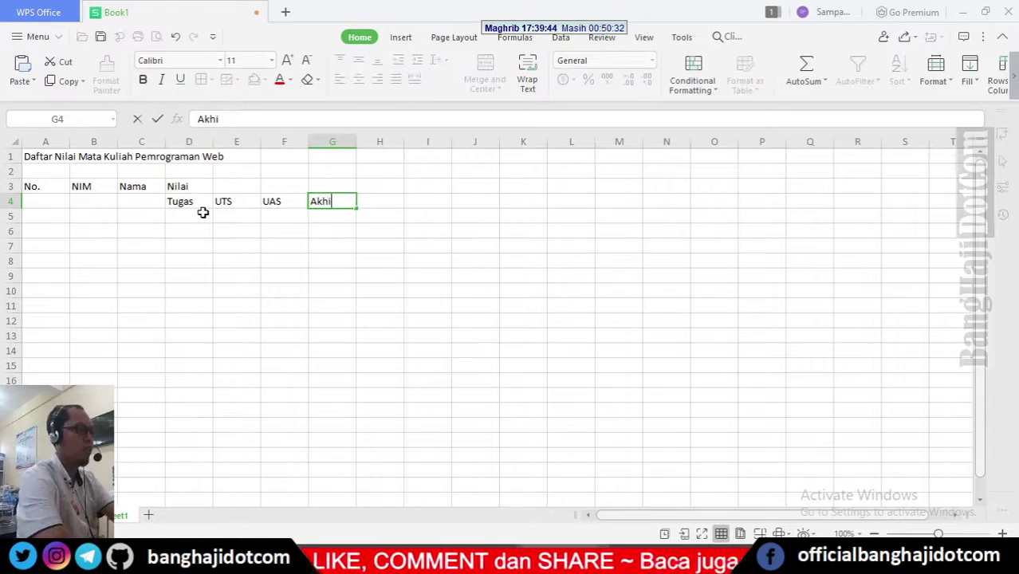
pyautogui.write('r')
pyautogui.press('Tab')
pyautogui.write('Mutu')
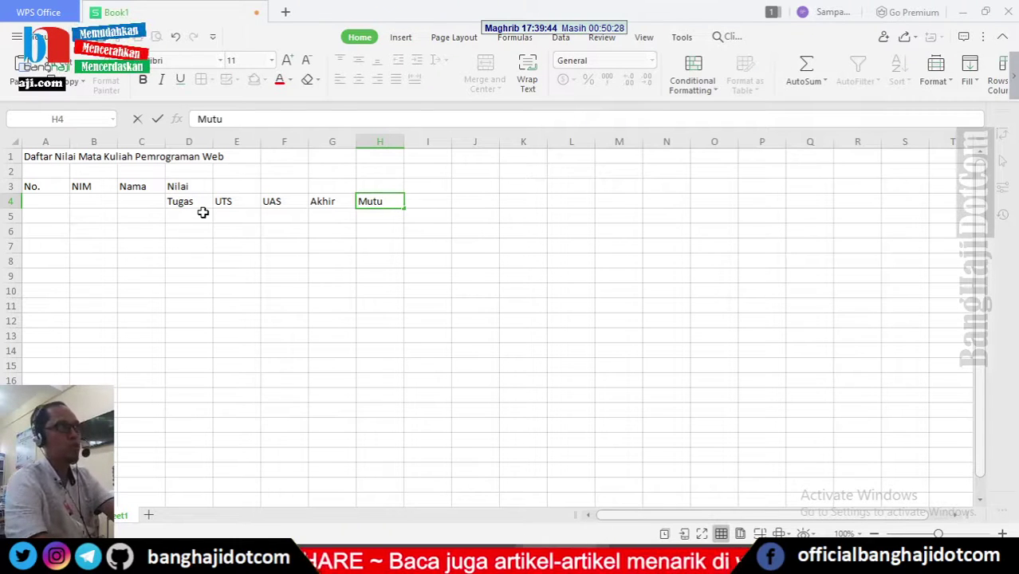
pyautogui.press('Tab')
# Enter the header Keterangan in cell I3.
pyautogui.press('Up')
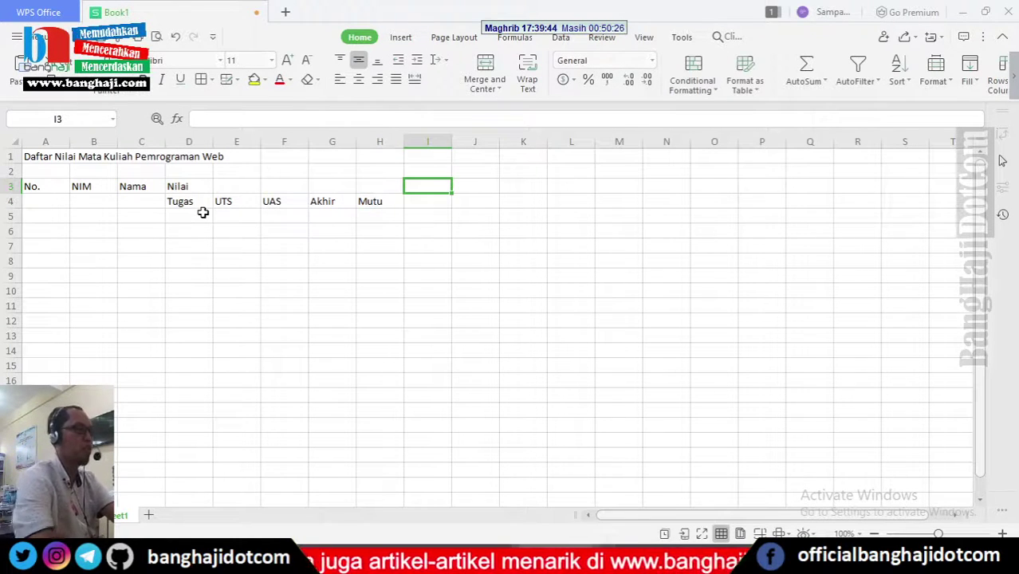
pyautogui.write('Keterangan')
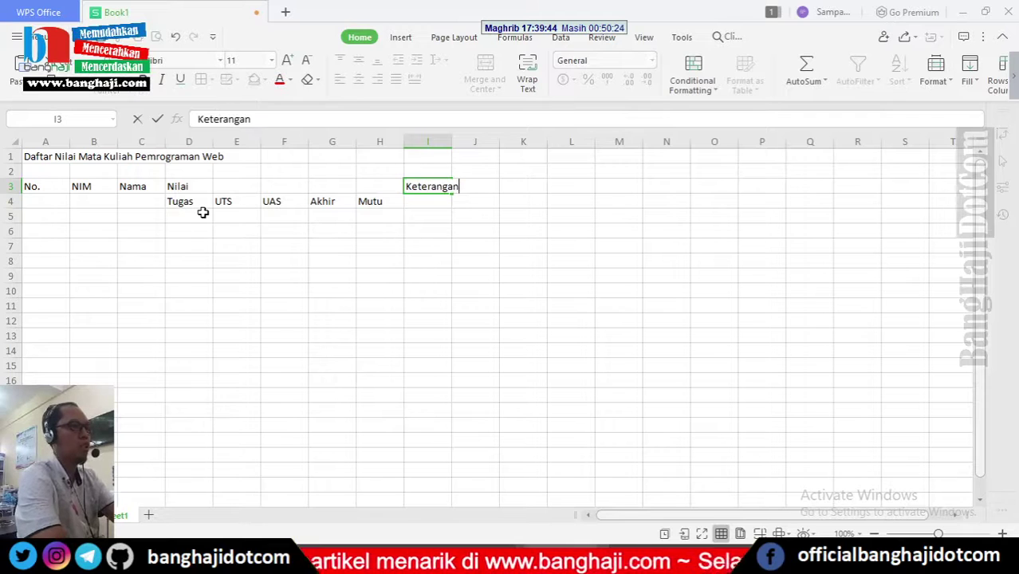
pyautogui.press('Return')
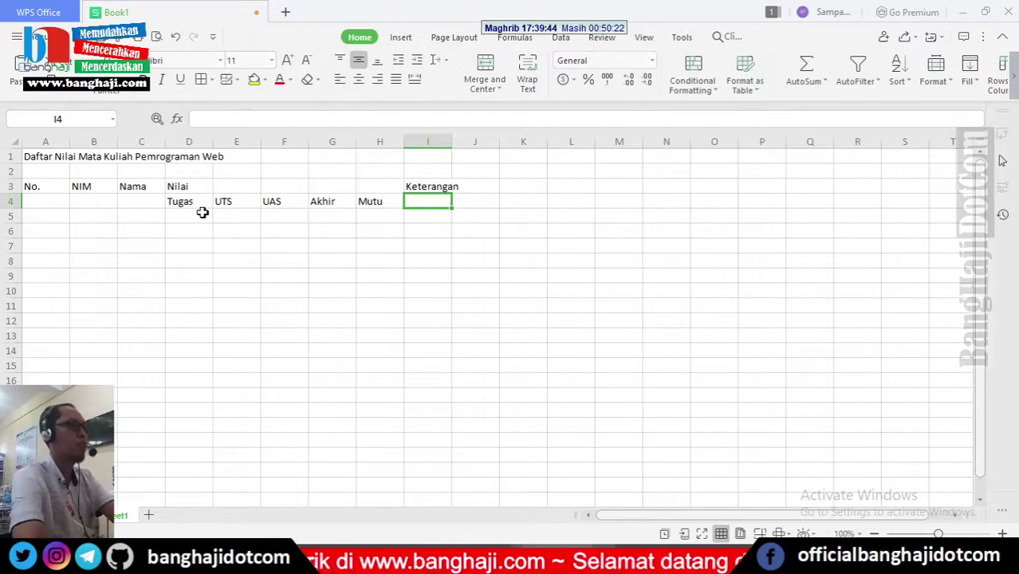
# Narrow column A, widen columns B and C, and merge and center the No., NIM and Nama headers across rows 3 and 4.
pyautogui.moveTo(69, 141); pyautogui.dragTo(188, 140)
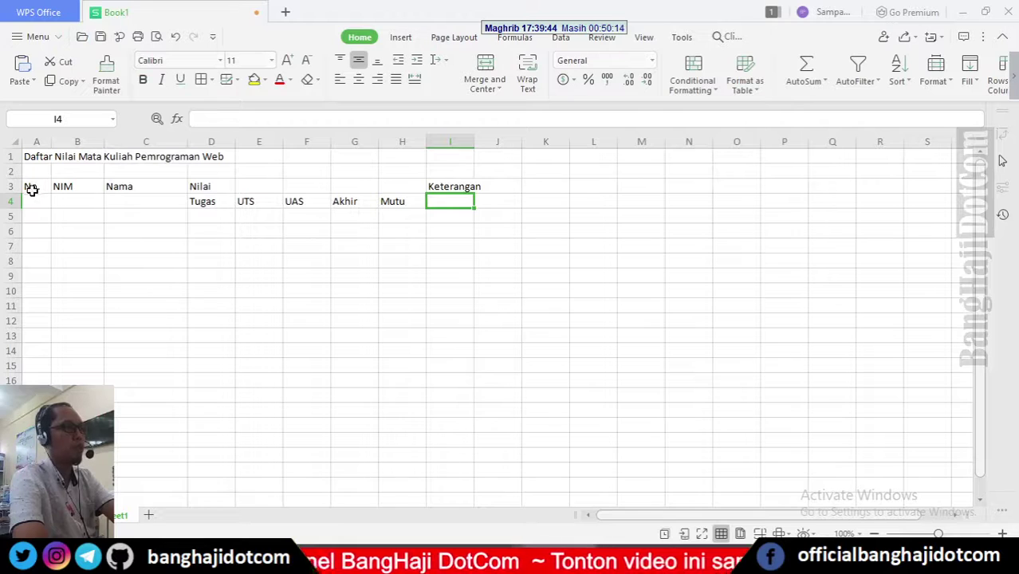
pyautogui.moveTo(32, 190); pyautogui.dragTo(32, 197)
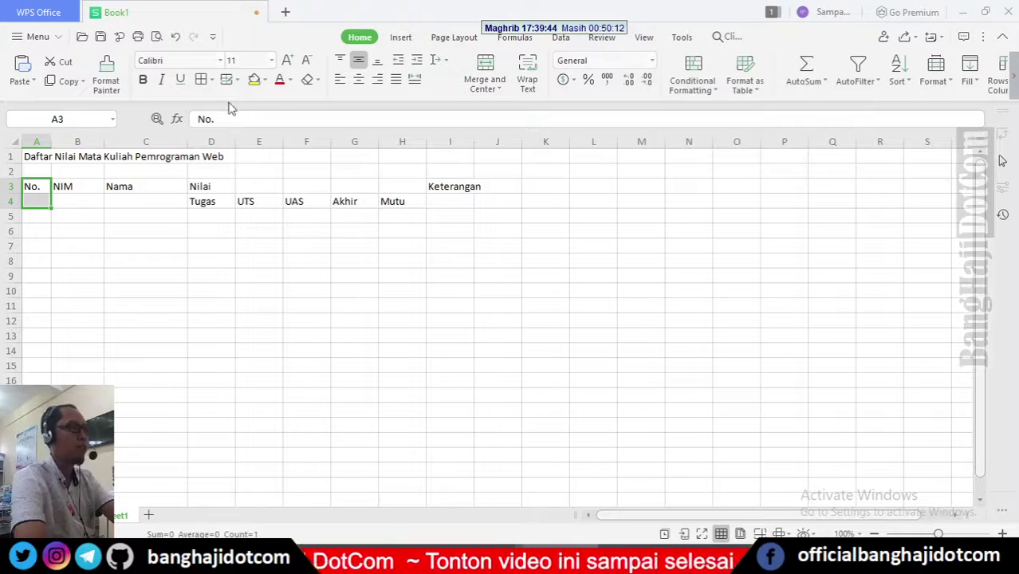
pyautogui.click(31, 186)
pyautogui.moveTo(36, 185); pyautogui.dragTo(34, 199)
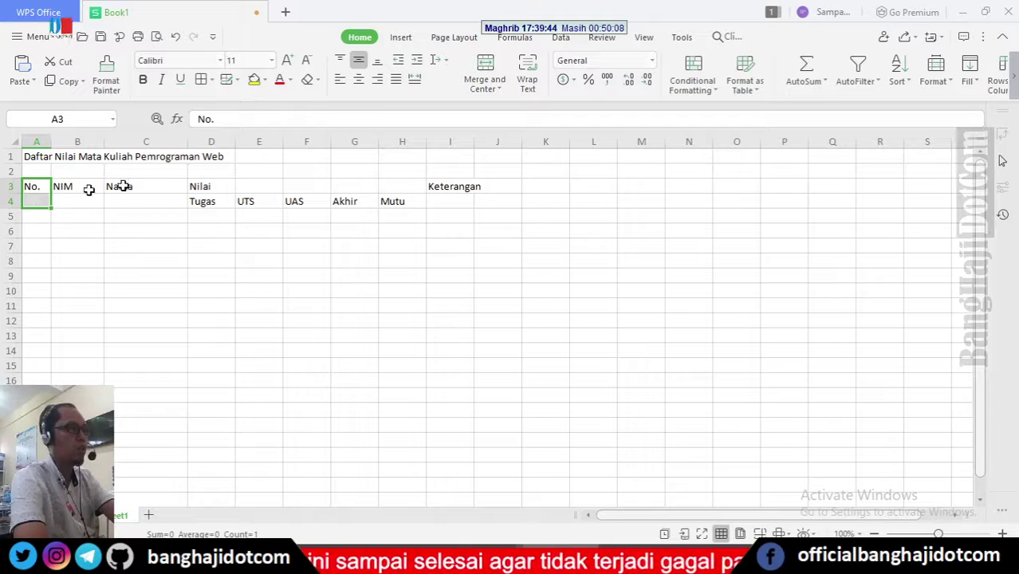
pyautogui.click(487, 69)
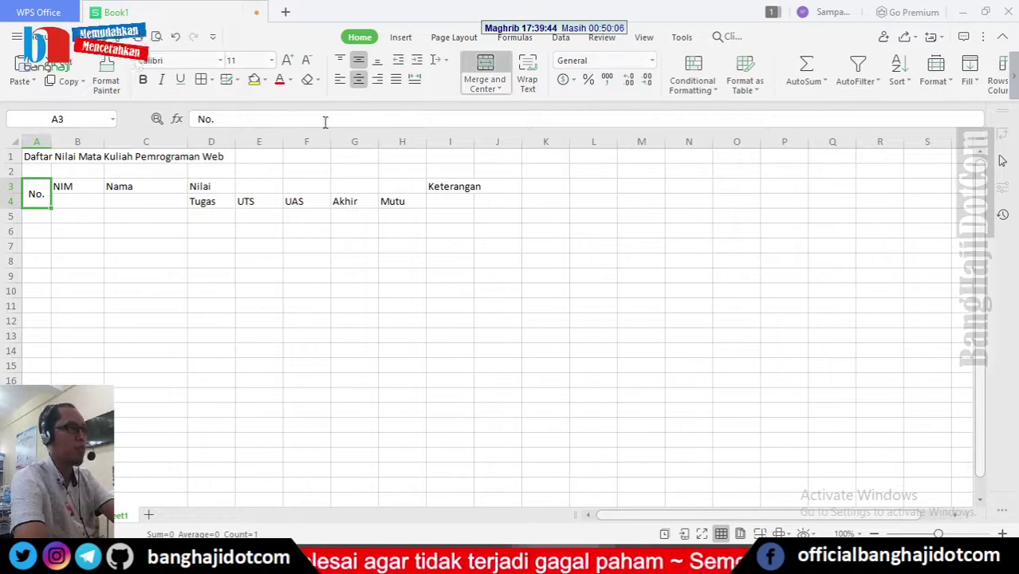
pyautogui.moveTo(79, 187); pyautogui.dragTo(78, 201)
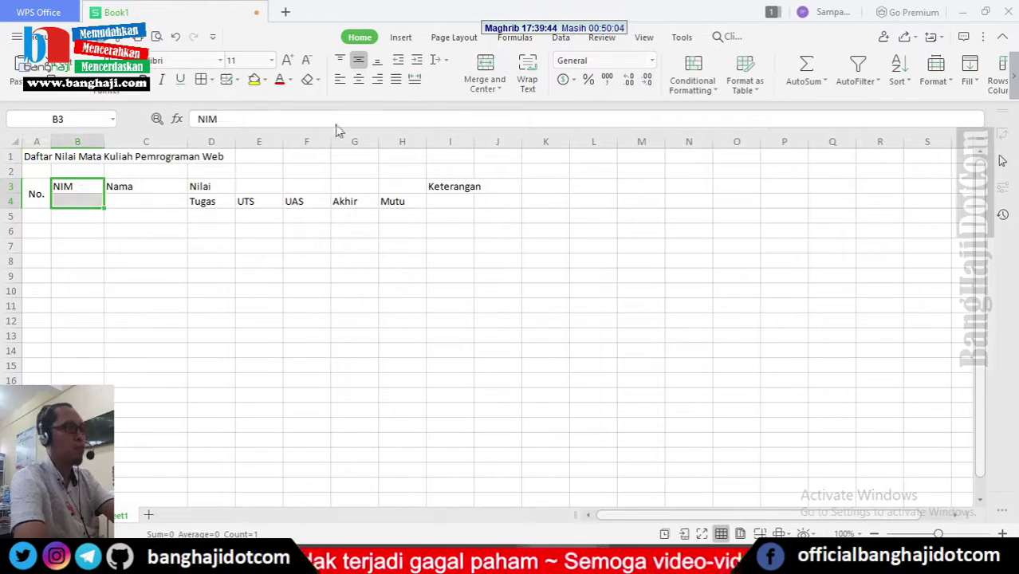
pyautogui.click(485, 70)
pyautogui.moveTo(147, 185); pyautogui.dragTo(144, 201)
pyautogui.click(499, 65)
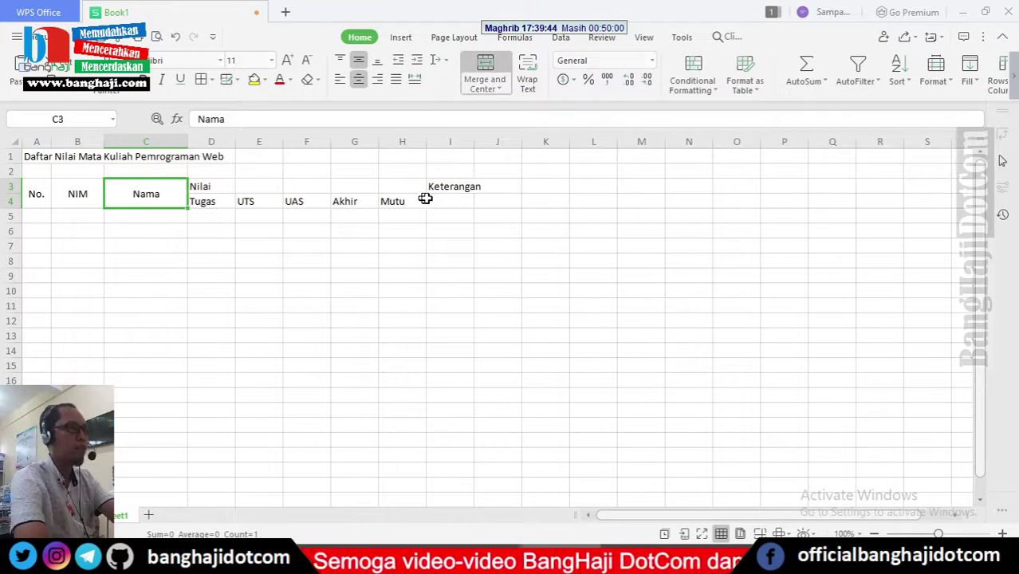
# Merge and center the Keterangan header across I3:I4 and widen column I to fit its text.
pyautogui.moveTo(448, 186); pyautogui.dragTo(449, 201)
pyautogui.click(484, 73)
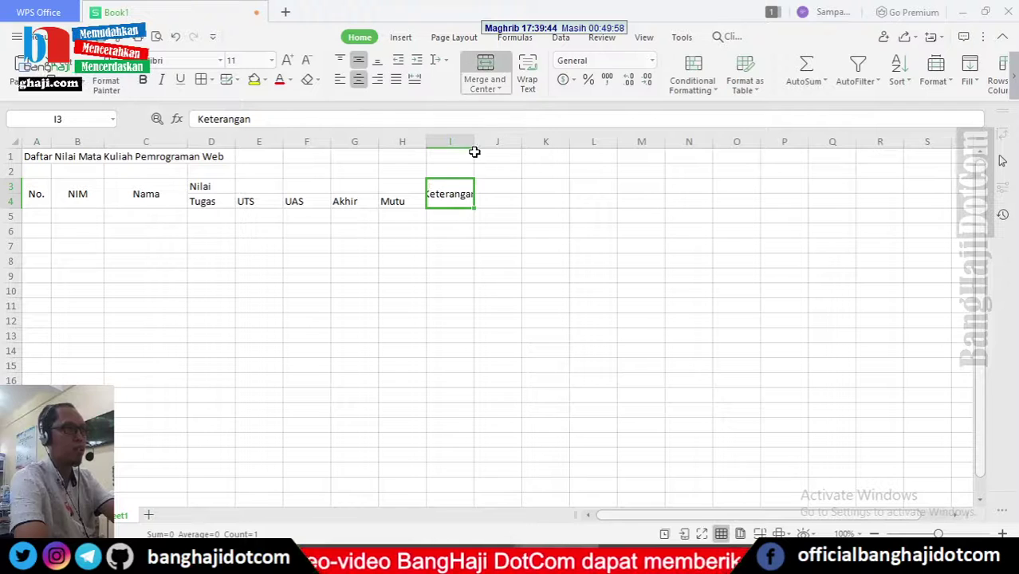
pyautogui.moveTo(474, 142); pyautogui.dragTo(485, 142)
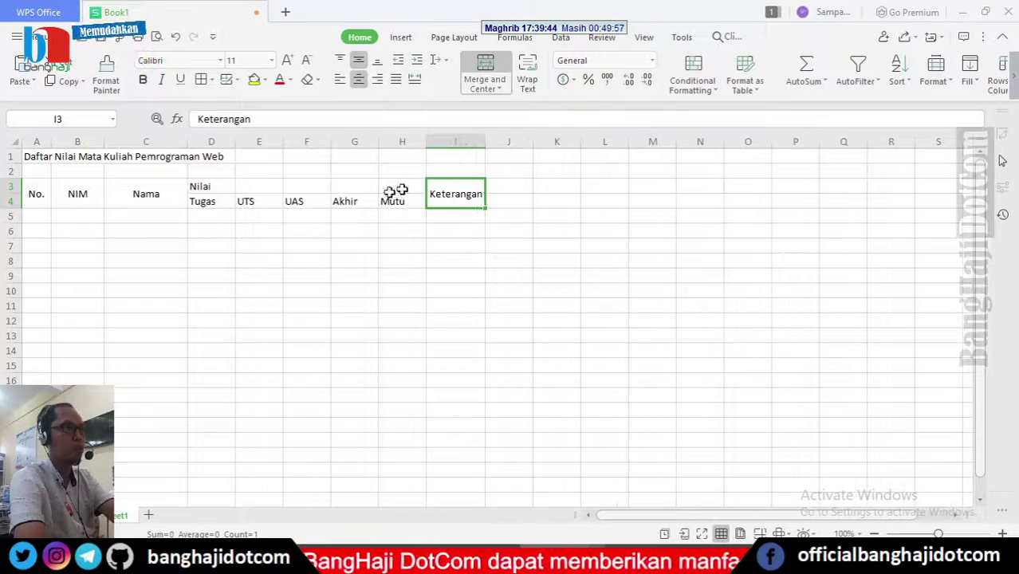
# Merge and center the Nilai header across D3:H3 above its sub-headers.
pyautogui.click(224, 187)
pyautogui.moveTo(241, 187); pyautogui.dragTo(391, 182)
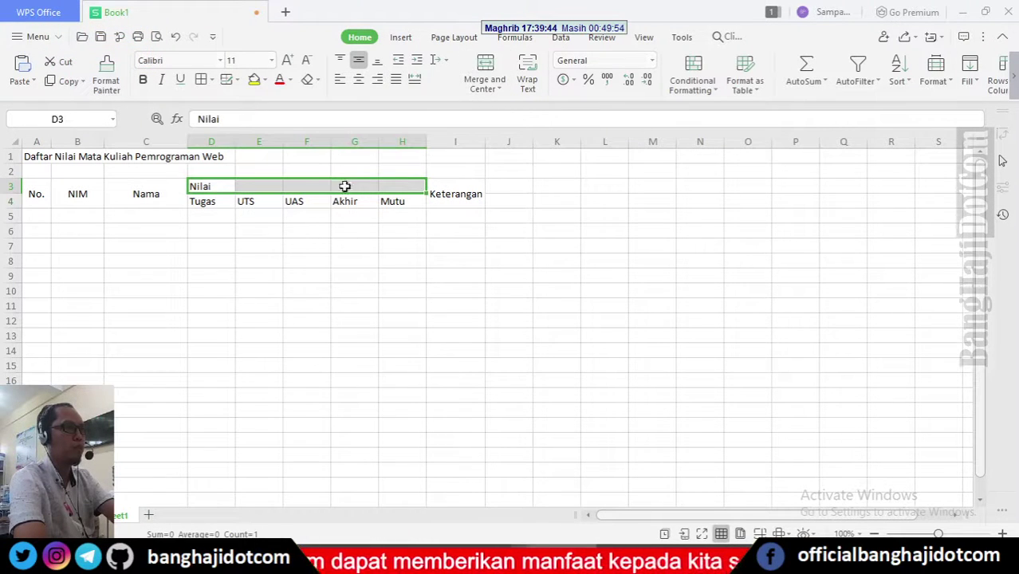
pyautogui.click(484, 74)
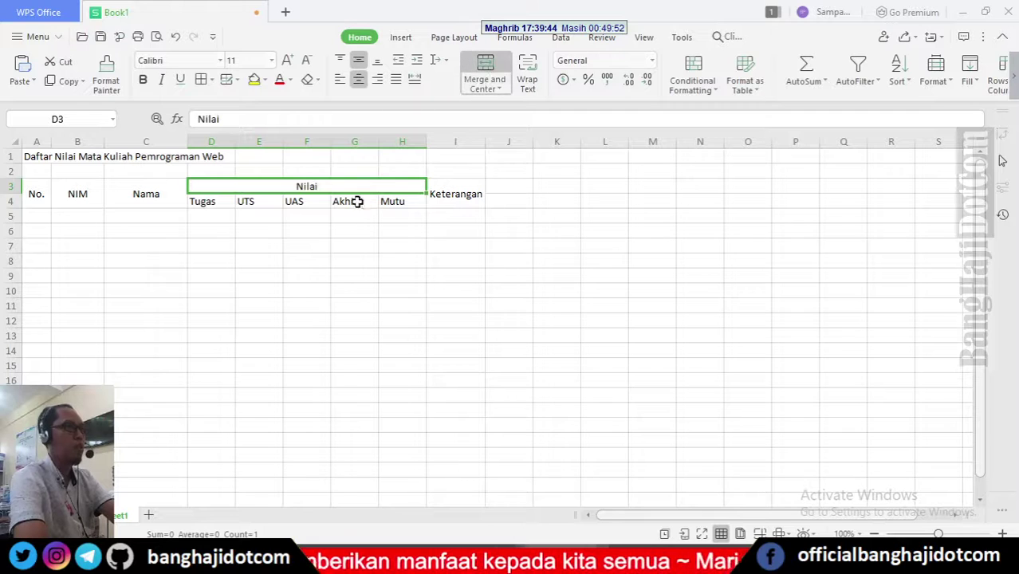
# Apply all borders to the table range A3:I7.
pyautogui.click(323, 234)
pyautogui.moveTo(36, 196); pyautogui.dragTo(453, 253)
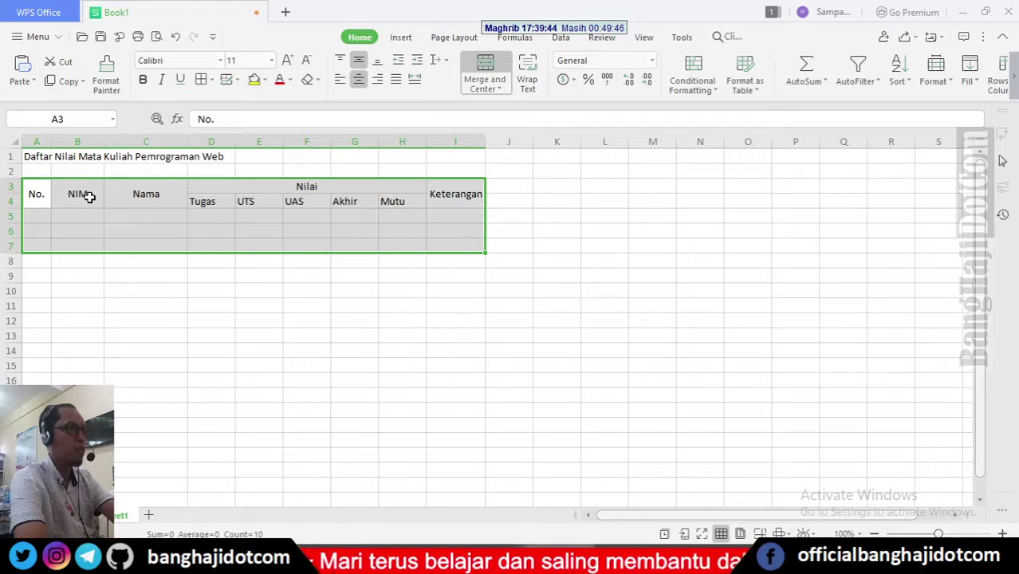
pyautogui.click(201, 83)
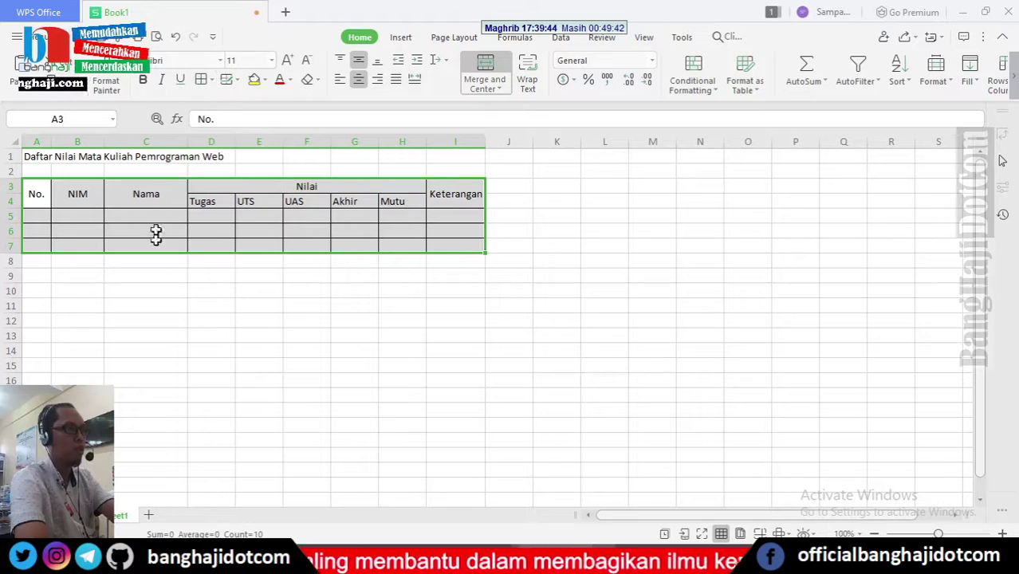
pyautogui.click(150, 325)
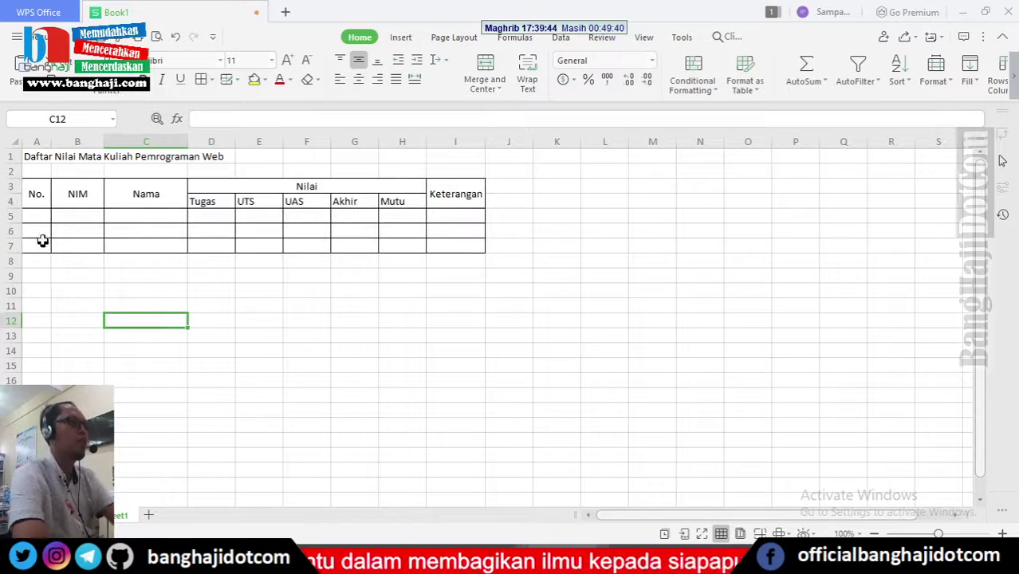
# Number the student rows 1 to 3 in A5:A7 by filling the series down, and center the numbers.
pyautogui.click(41, 216)
pyautogui.write('1')
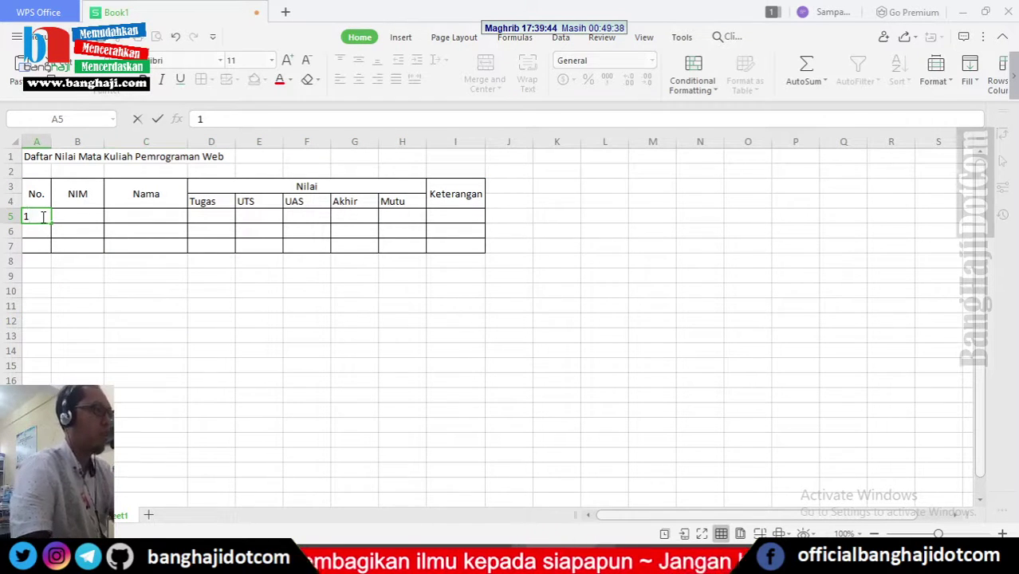
pyautogui.press('Return')
pyautogui.click(41, 218)
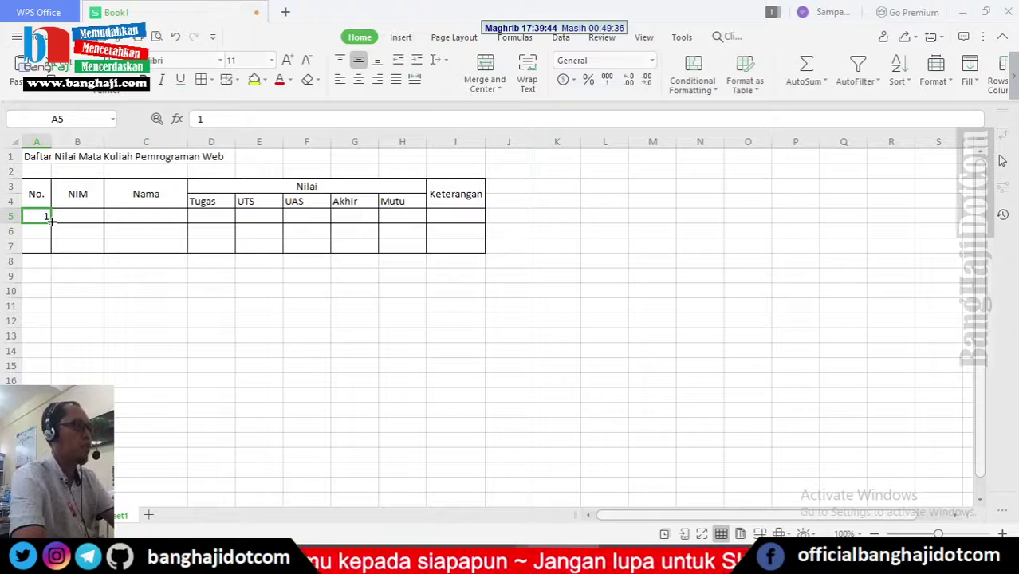
pyautogui.moveTo(50, 221); pyautogui.dragTo(51, 248)
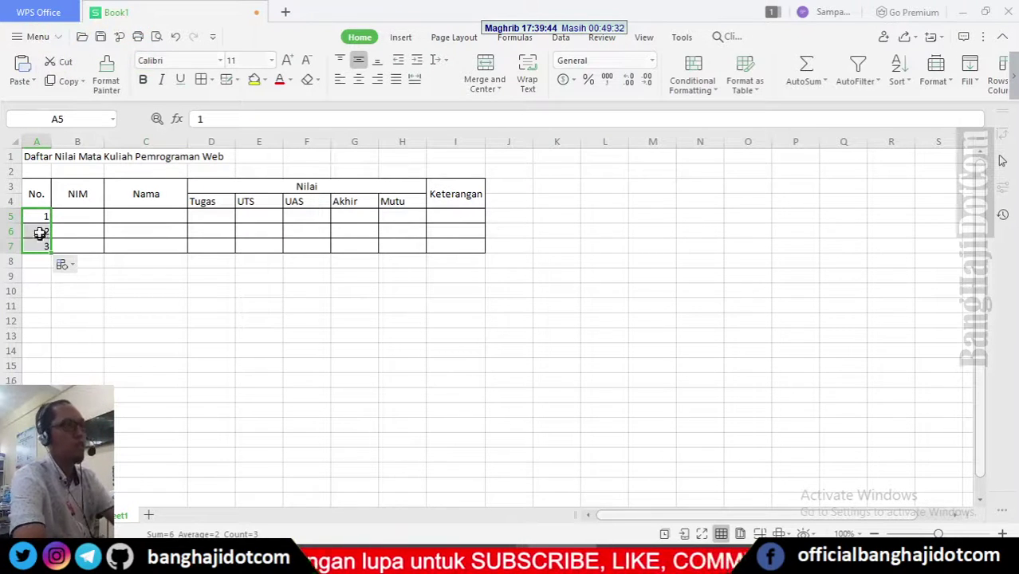
pyautogui.click(358, 79)
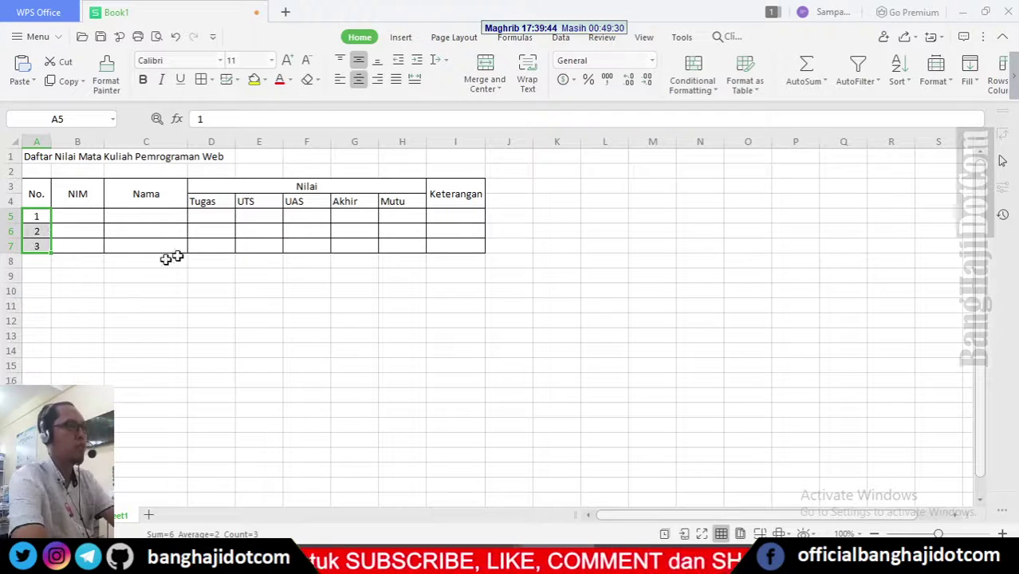
# Enter the three students' ID numbers in the NIM column, cells B5:B7.
pyautogui.click(90, 219)
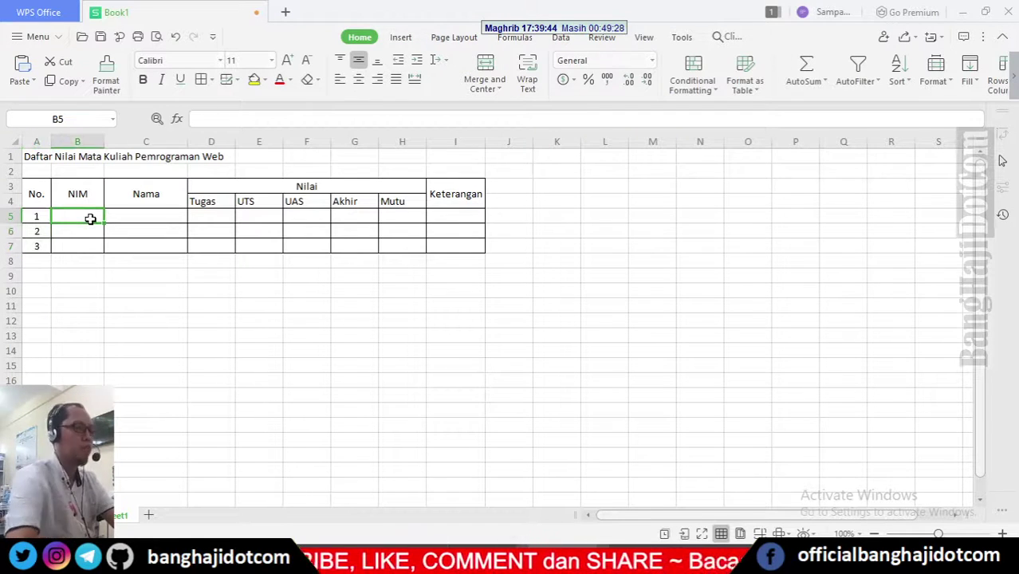
pyautogui.write('C001')
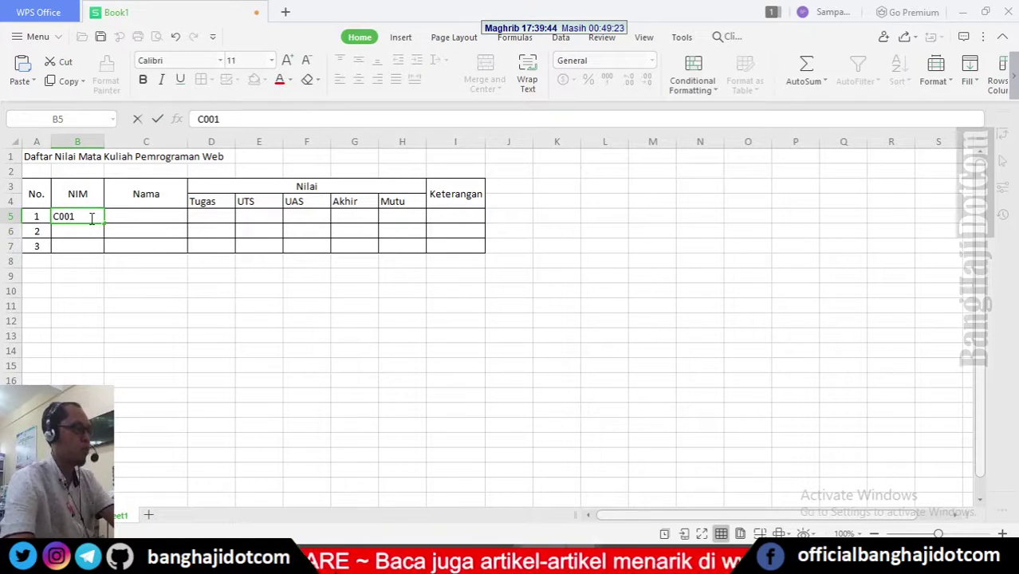
pyautogui.press('Return')
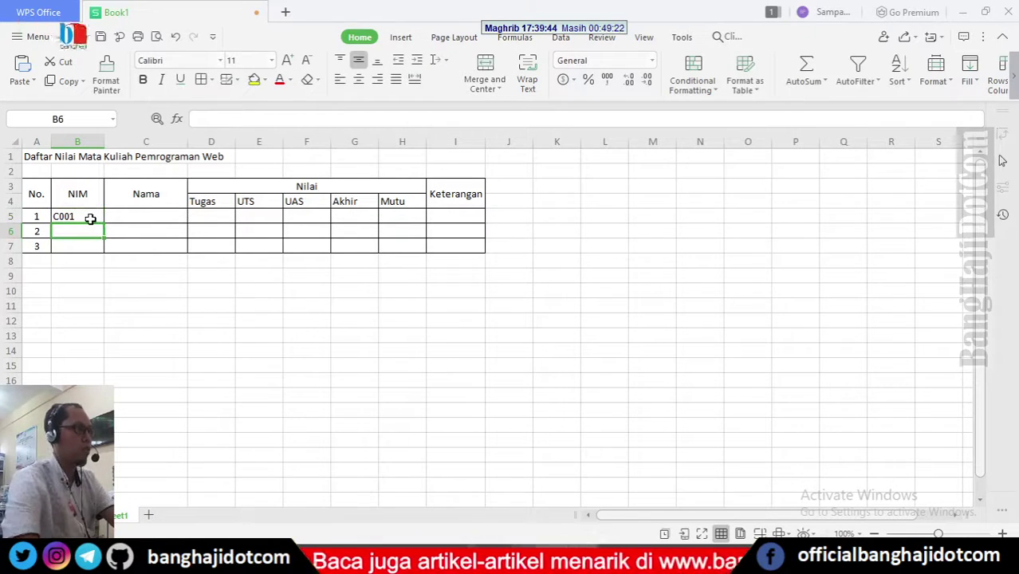
pyautogui.write('C003')
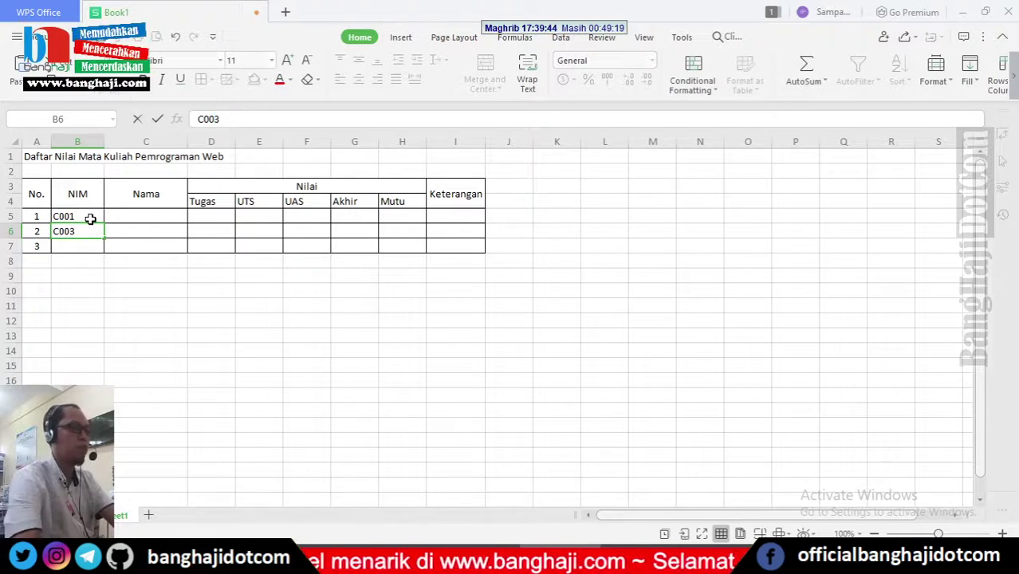
pyautogui.press('Return')
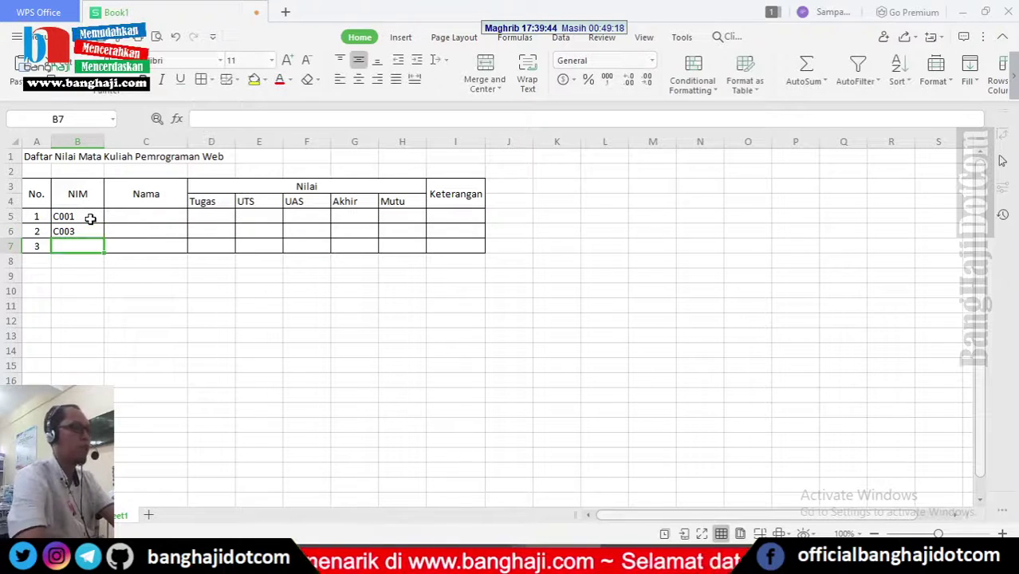
pyautogui.write('C')
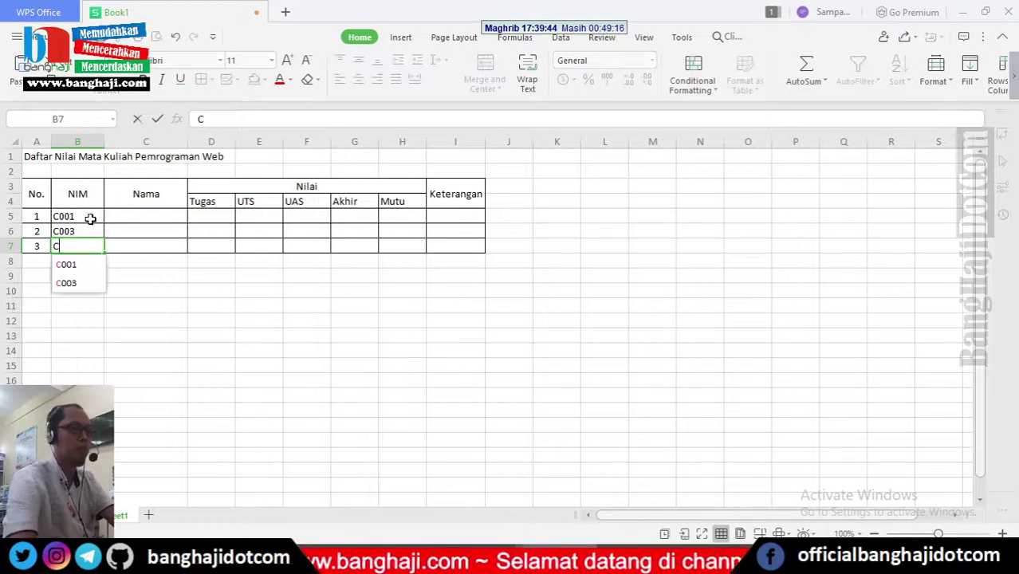
pyautogui.write('101')
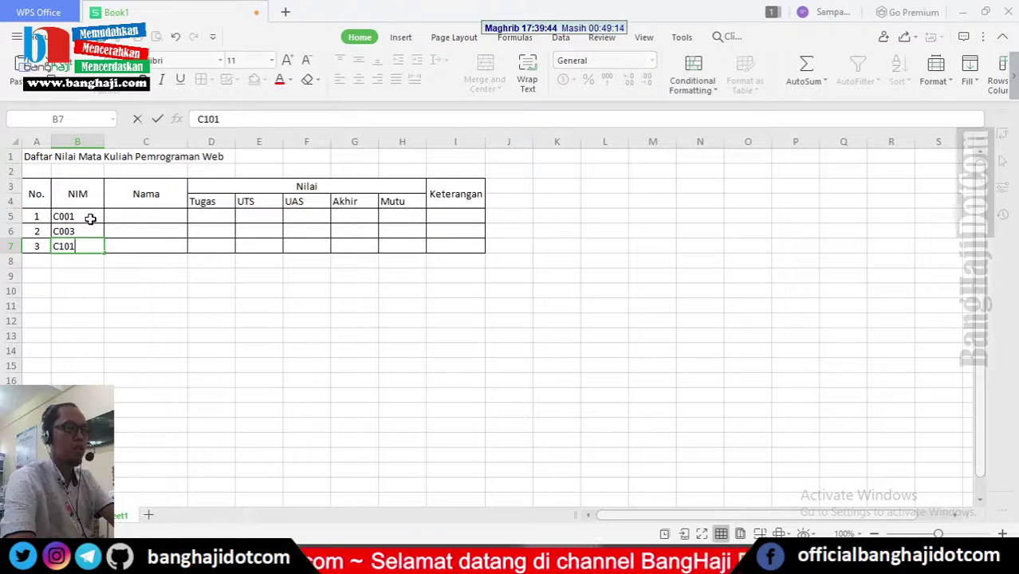
pyautogui.press('Return')
# Enter the three students' names in the Nama column, cells C5:C7.
pyautogui.press('Up')
pyautogui.press('Up')
pyautogui.press('Up')
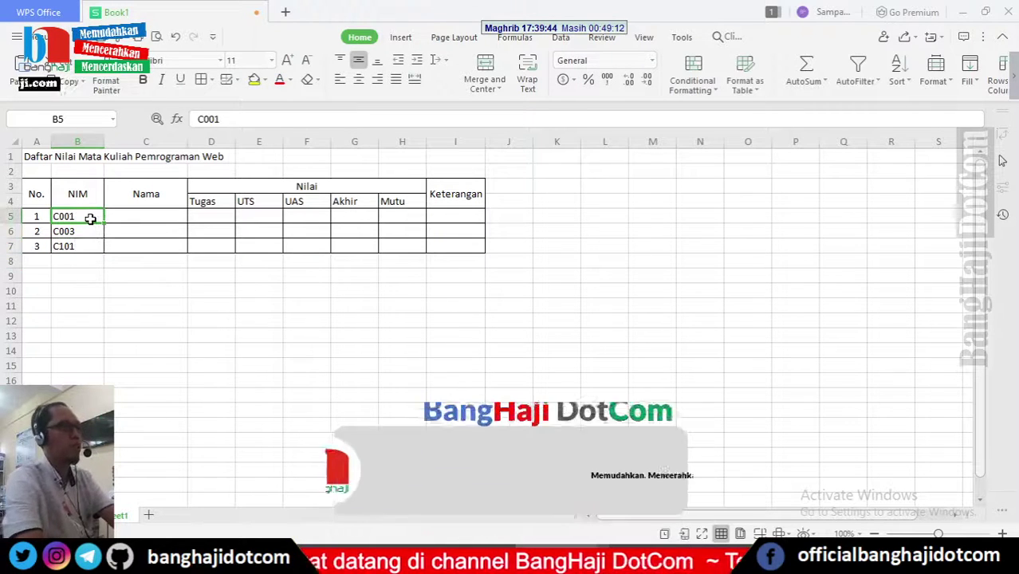
pyautogui.press('Right')
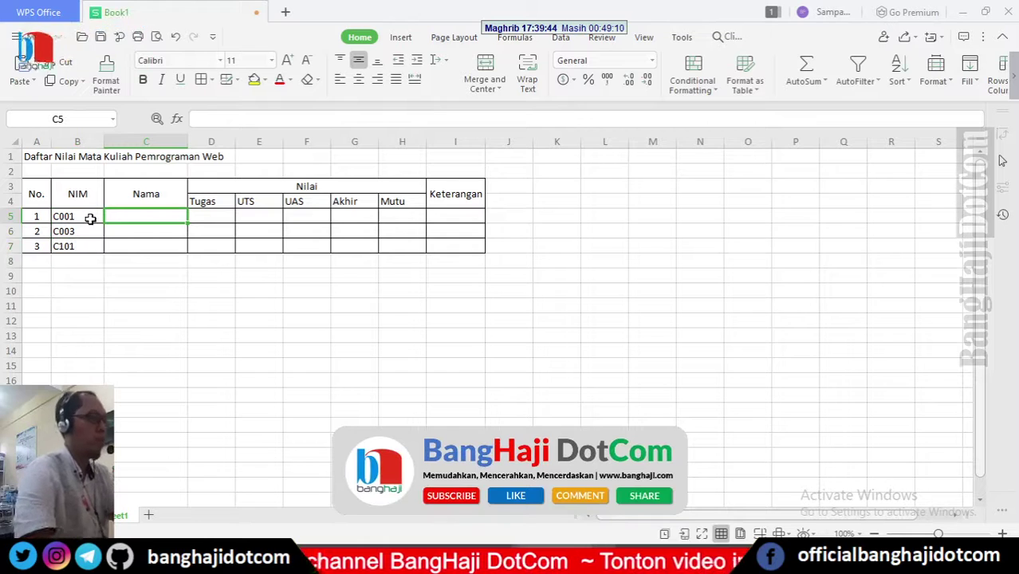
pyautogui.write('Muhammad')
pyautogui.press('Return')
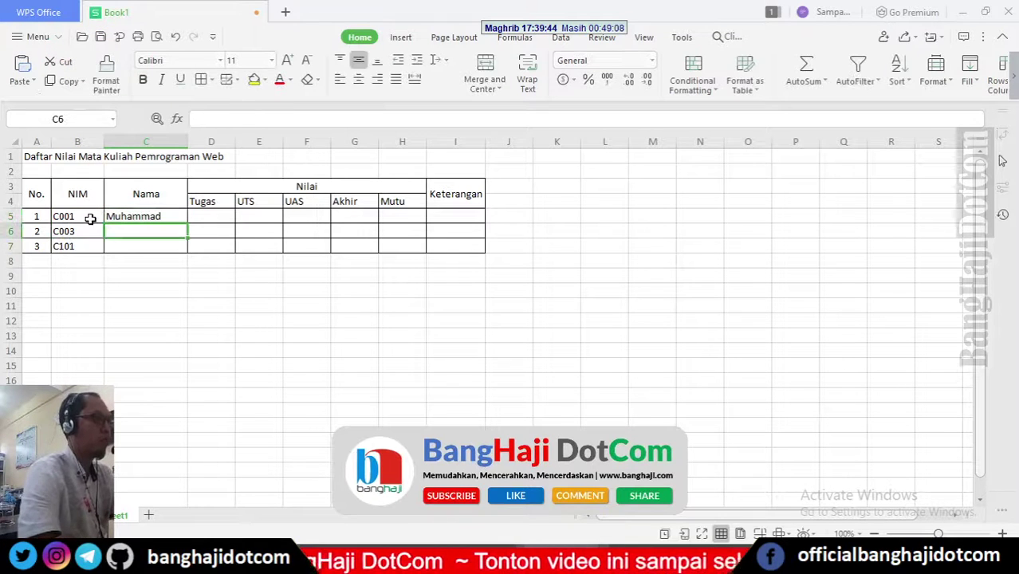
pyautogui.write('Erf')
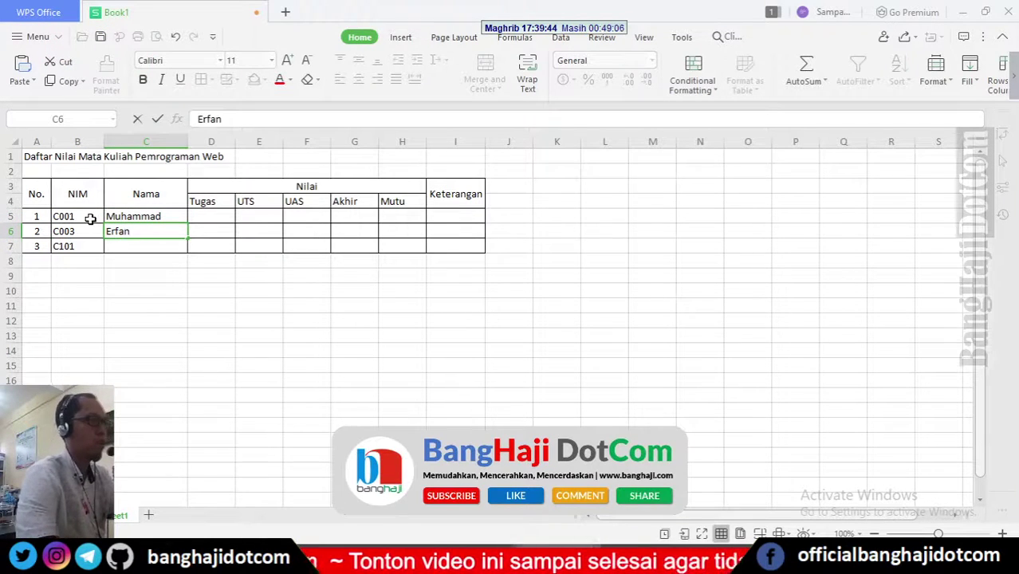
pyautogui.write('an')
pyautogui.press('Return')
pyautogui.write('Ban')
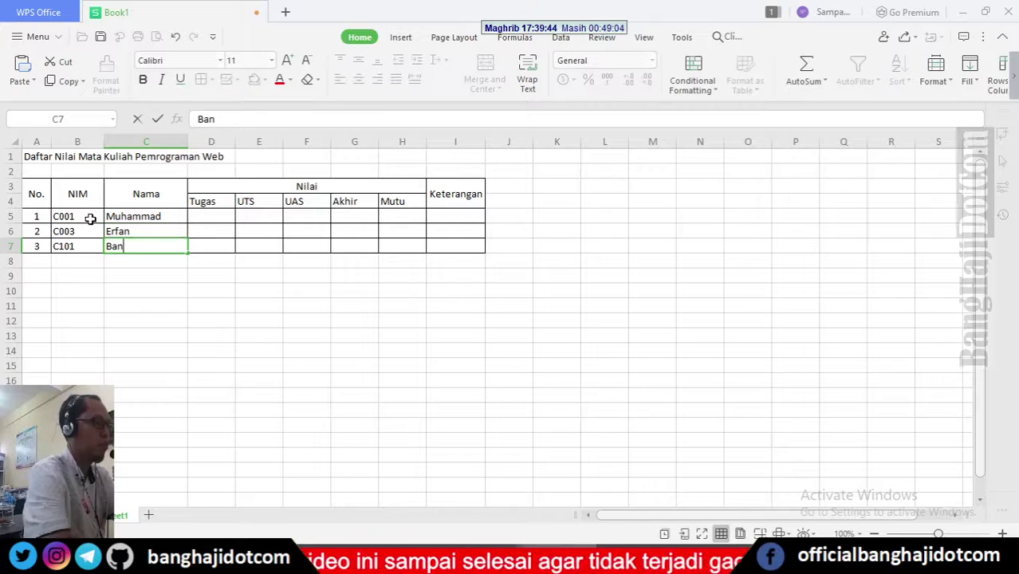
pyautogui.press('Tab')
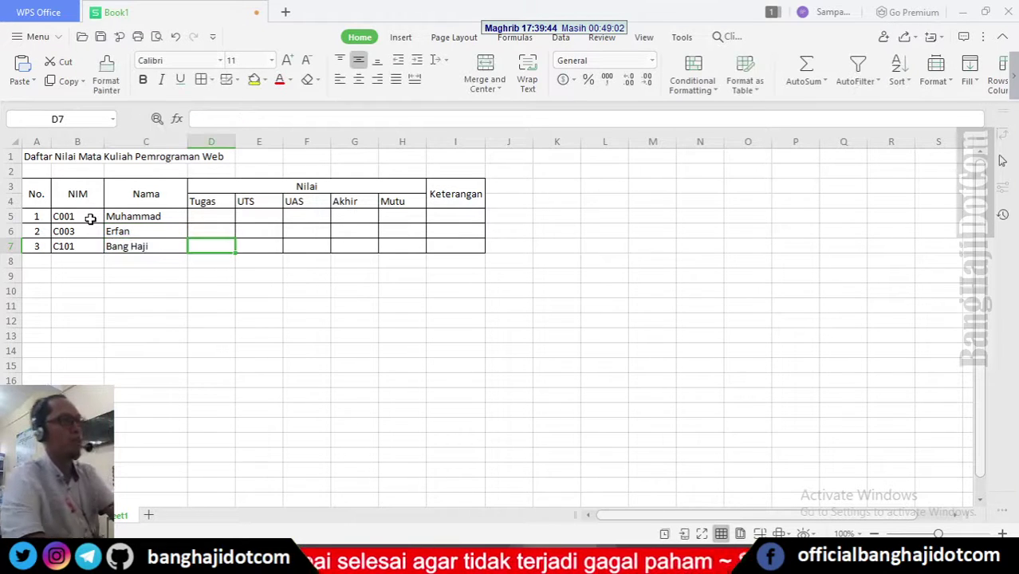
# Center the sub-headers Tugas through Mutu in D4:H4 and widen column I slightly beyond the Keterangan header.
pyautogui.press('Up')
pyautogui.press('Up')
pyautogui.press('Up')
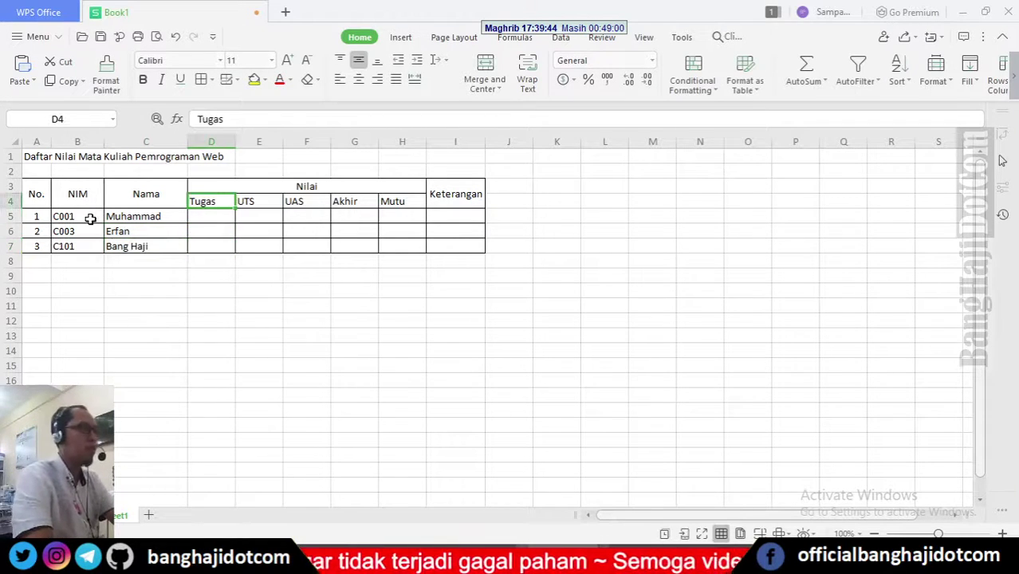
pyautogui.hotkey('shift', 'Right')
pyautogui.hotkey('shift', 'Right')
pyautogui.hotkey('shift', 'Right')
pyautogui.hotkey('shift', 'Right')
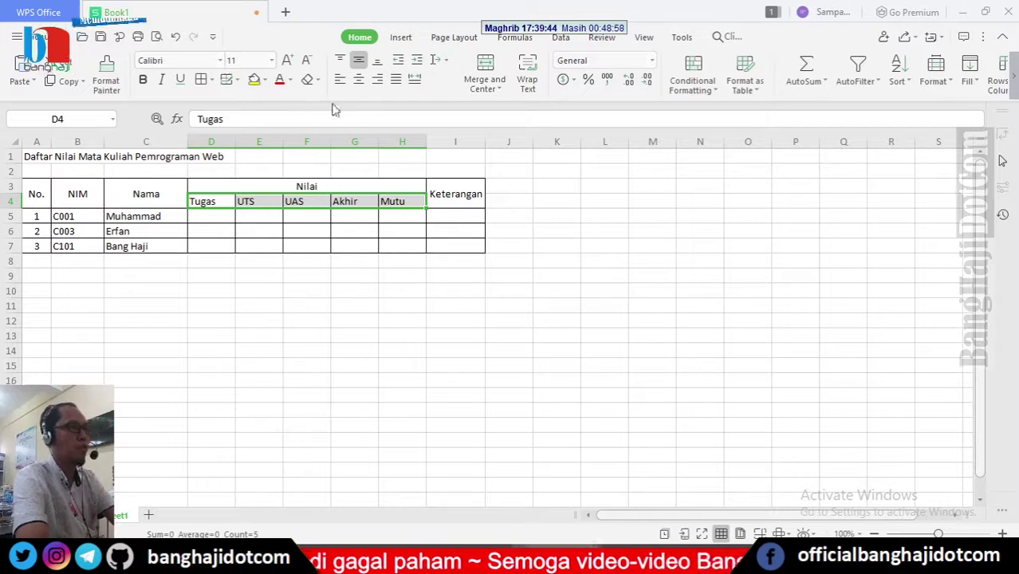
pyautogui.click(357, 79)
pyautogui.click(445, 217)
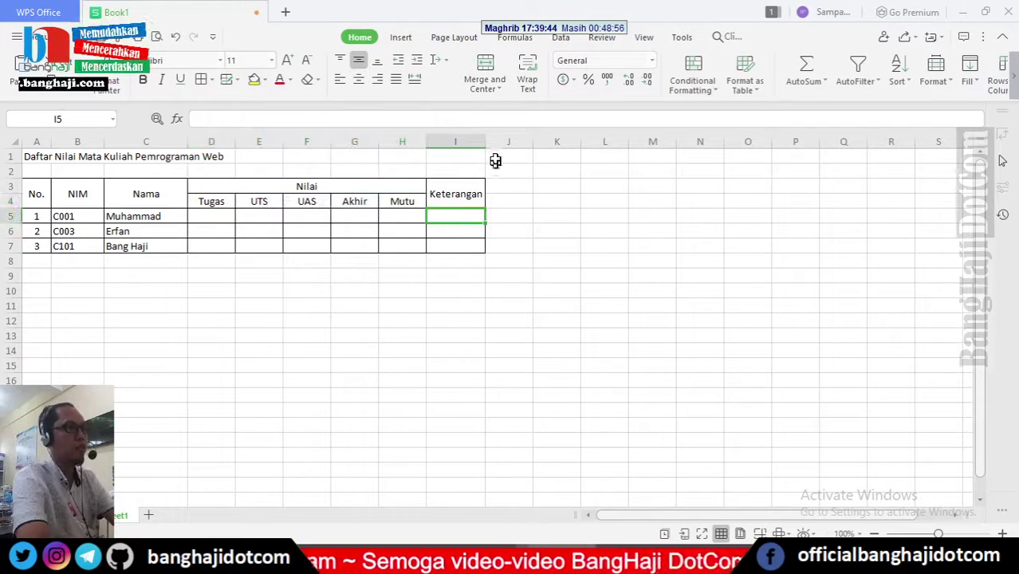
pyautogui.moveTo(485, 143); pyautogui.dragTo(506, 143)
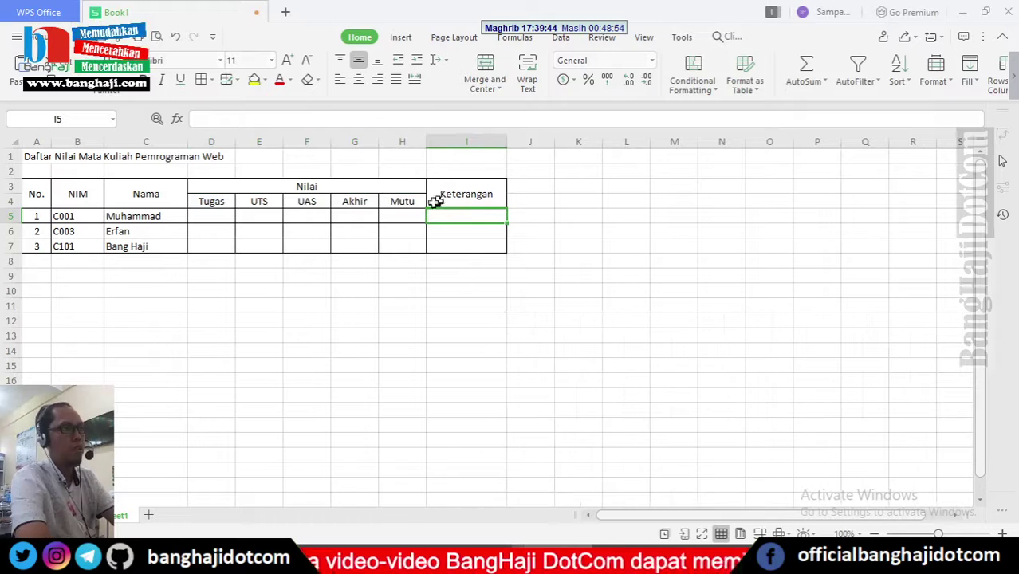
pyautogui.click(350, 217)
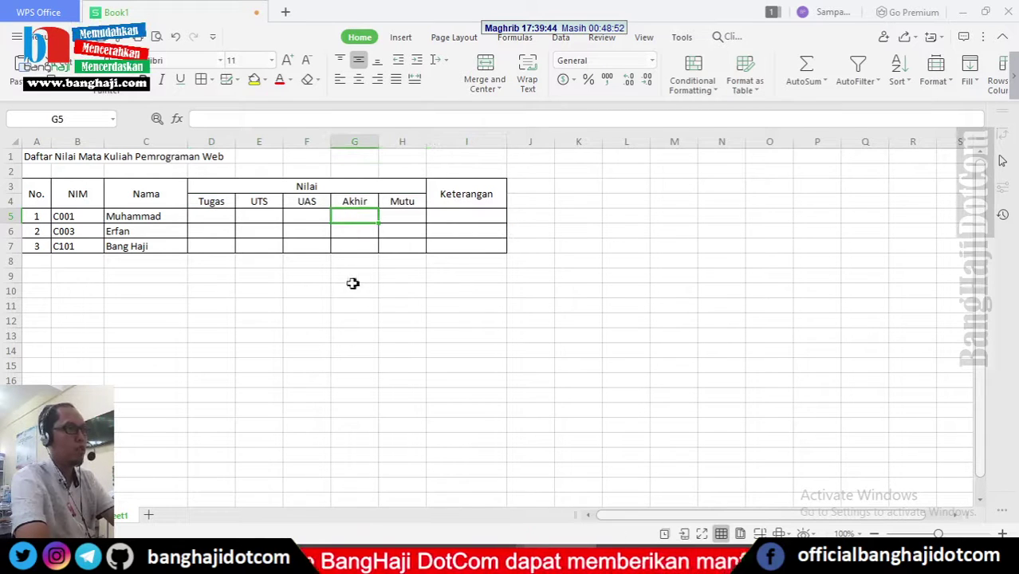
pyautogui.moveTo(217, 216); pyautogui.dragTo(297, 212)
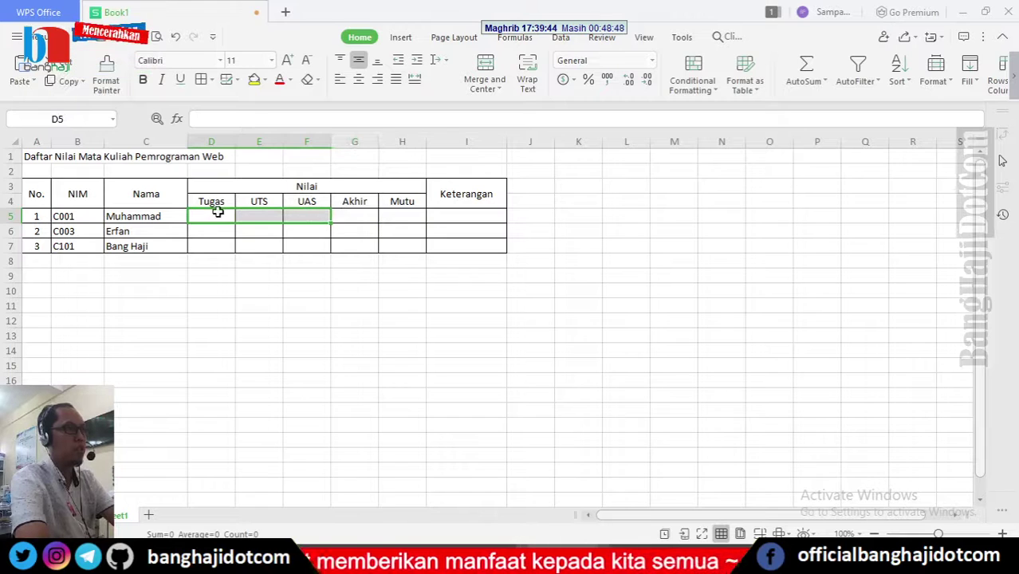
pyautogui.click(200, 216)
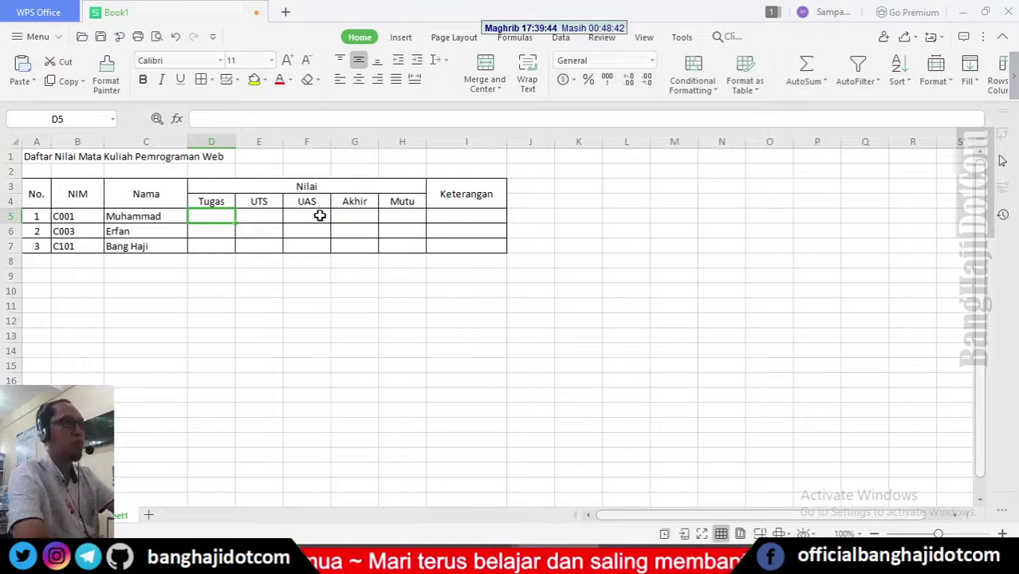
pyautogui.click(356, 218)
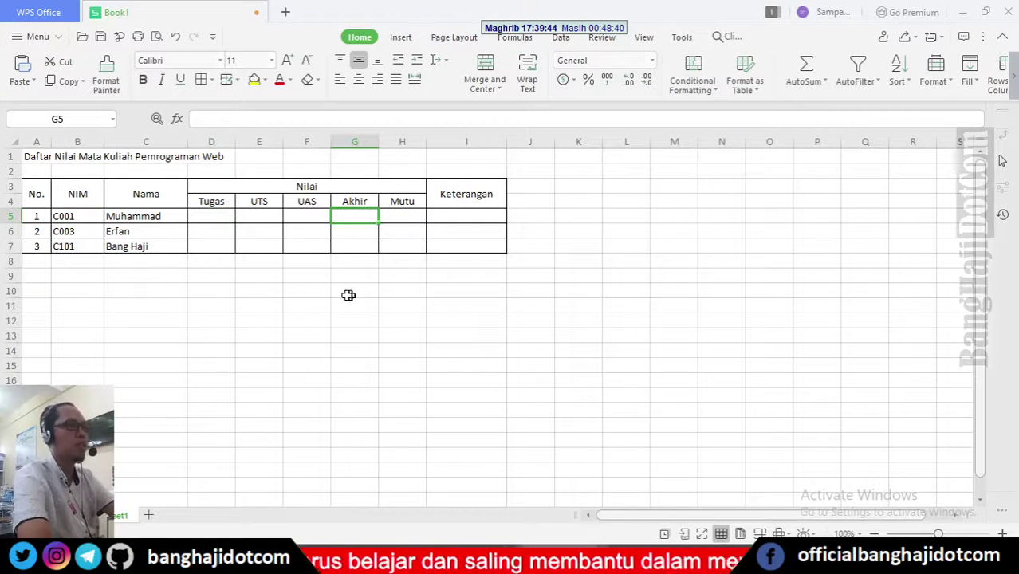
# Append the weight (20%) to the Tugas header in D4.
pyautogui.click(208, 201)
pyautogui.doubleClick(227, 201)
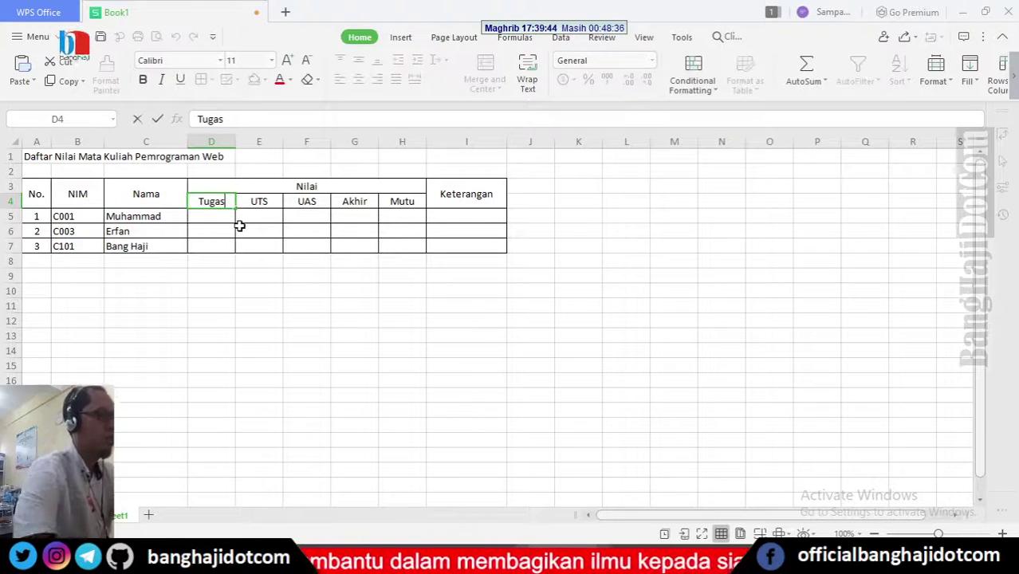
pyautogui.write('(')
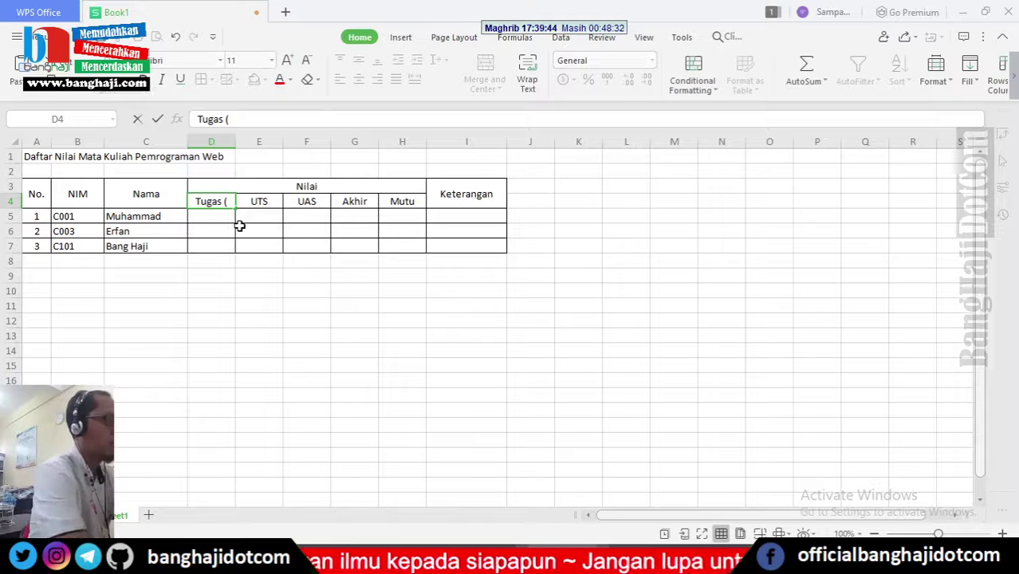
pyautogui.write('20%')
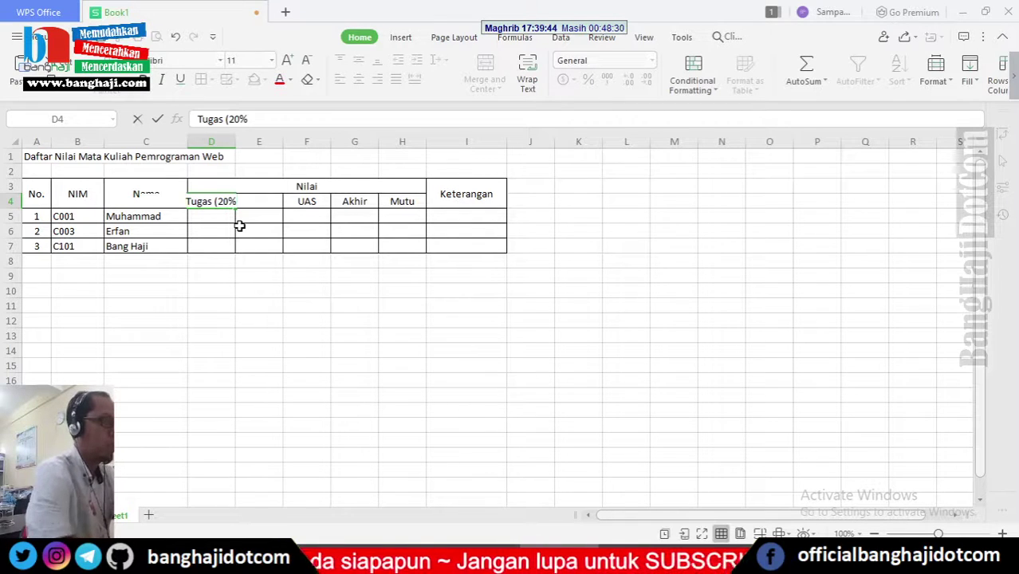
pyautogui.write(')')
pyautogui.press('Return')
pyautogui.press('Up')
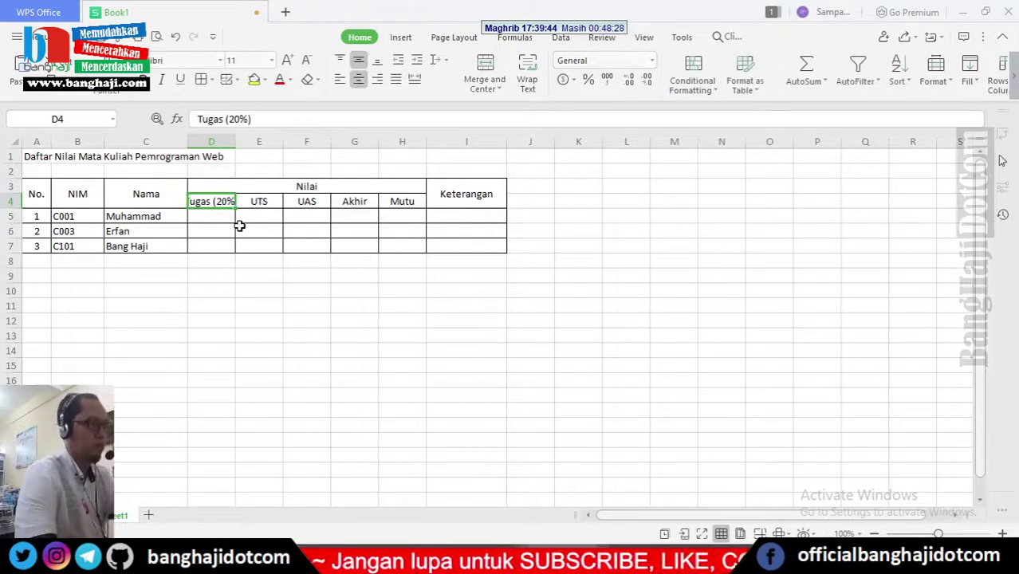
# Insert a line break in the D4 header so that (20%) sits on its own line below Tugas.
pyautogui.doubleClick(213, 201)
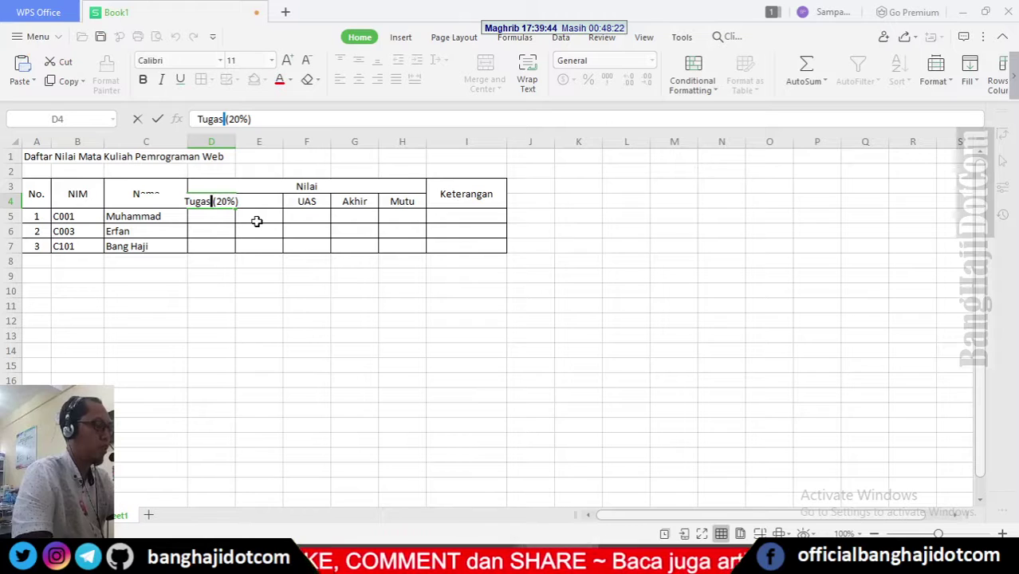
pyautogui.hotkey('alt', 'Return')
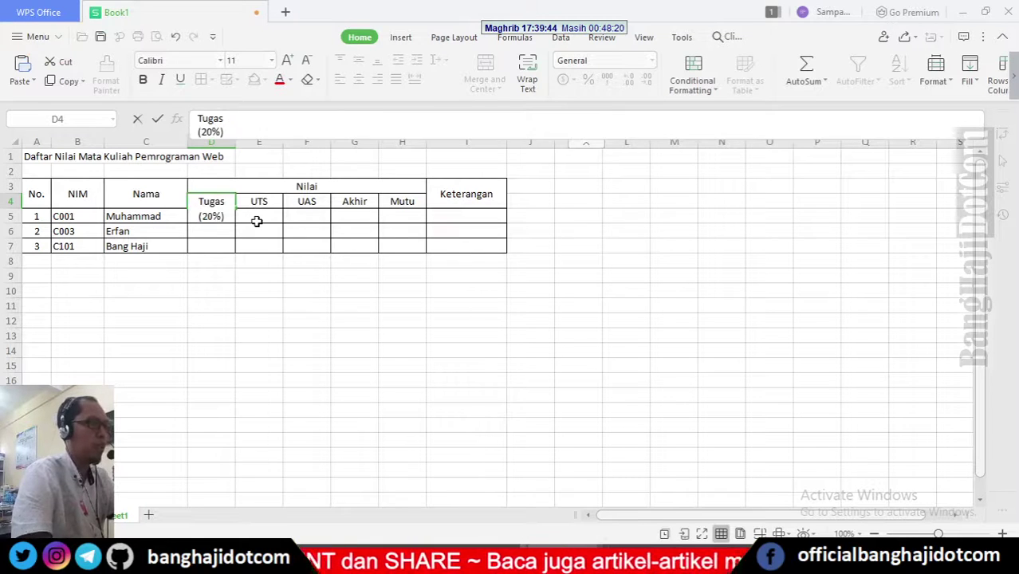
pyautogui.press('Return')
pyautogui.press('Up')
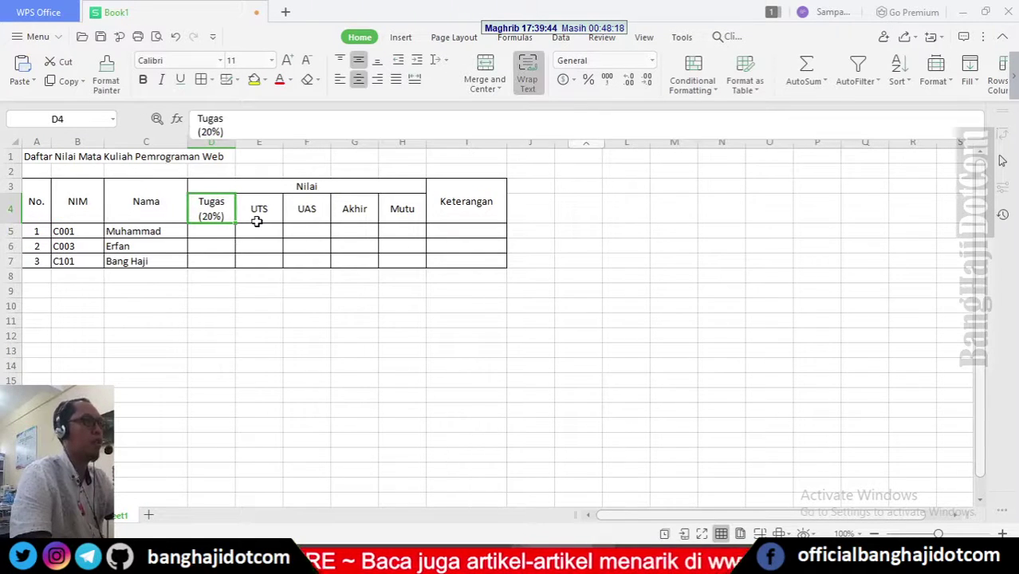
# Add the weight (30%) on its own line below UTS in the E4 header.
pyautogui.doubleClick(264, 209)
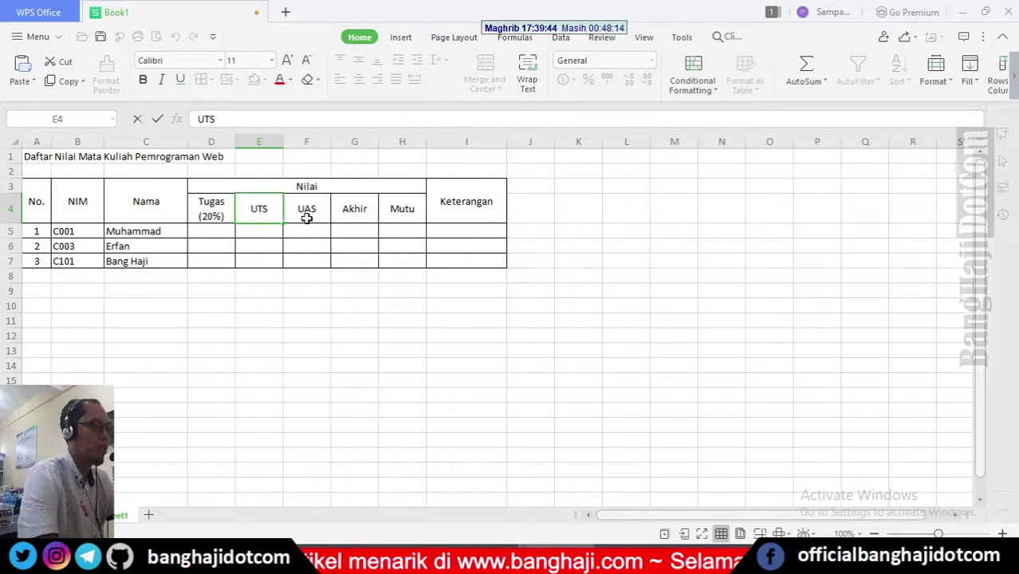
pyautogui.hotkey('alt', 'Return')
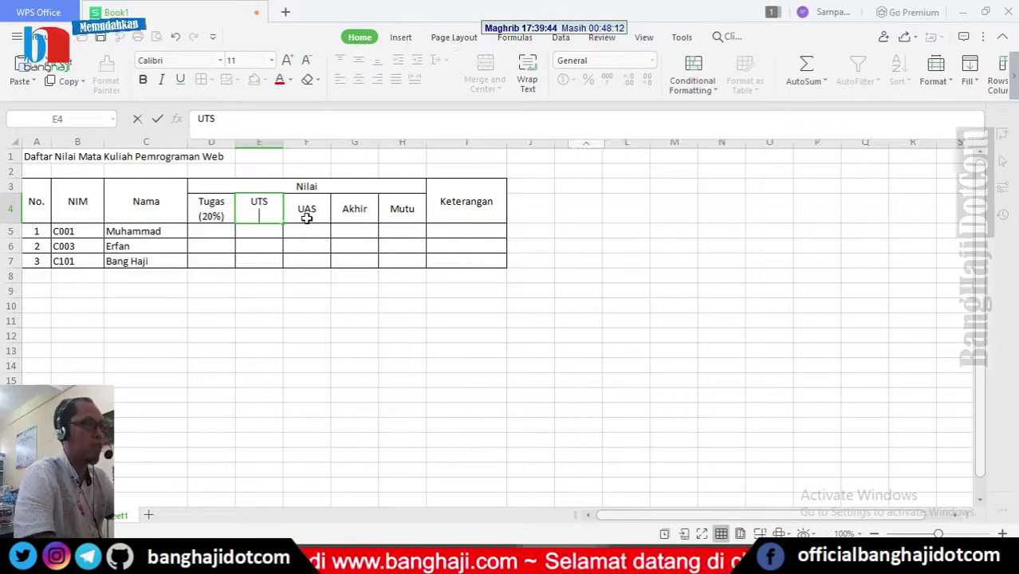
pyautogui.write('(')
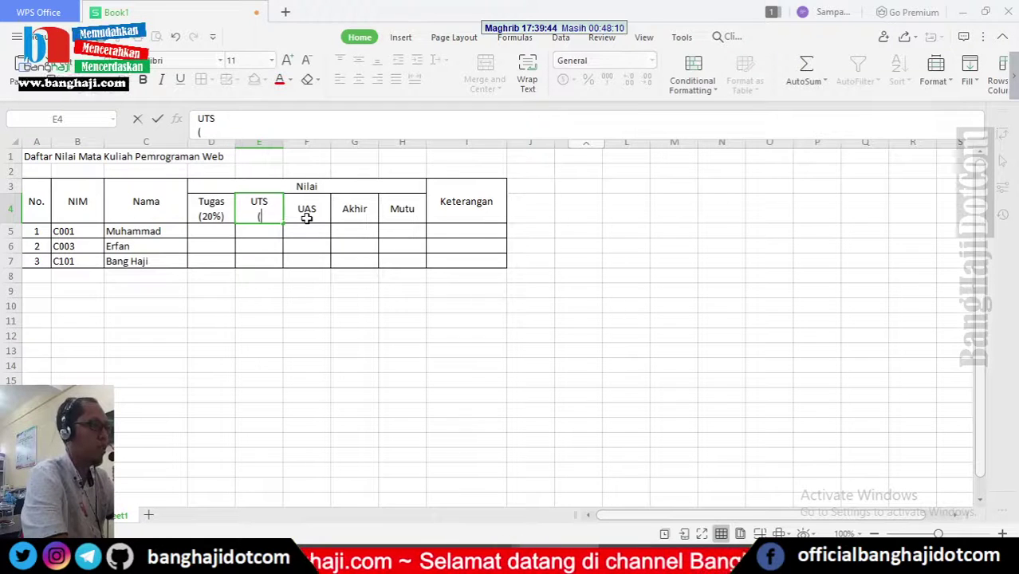
pyautogui.write('30%')
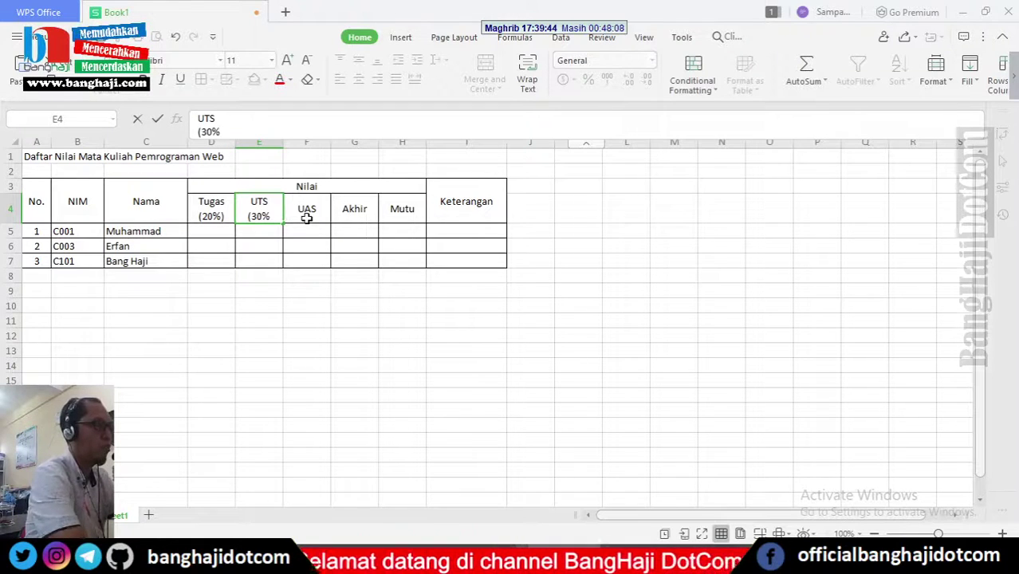
pyautogui.write(')')
pyautogui.press('Return')
pyautogui.press('Up')
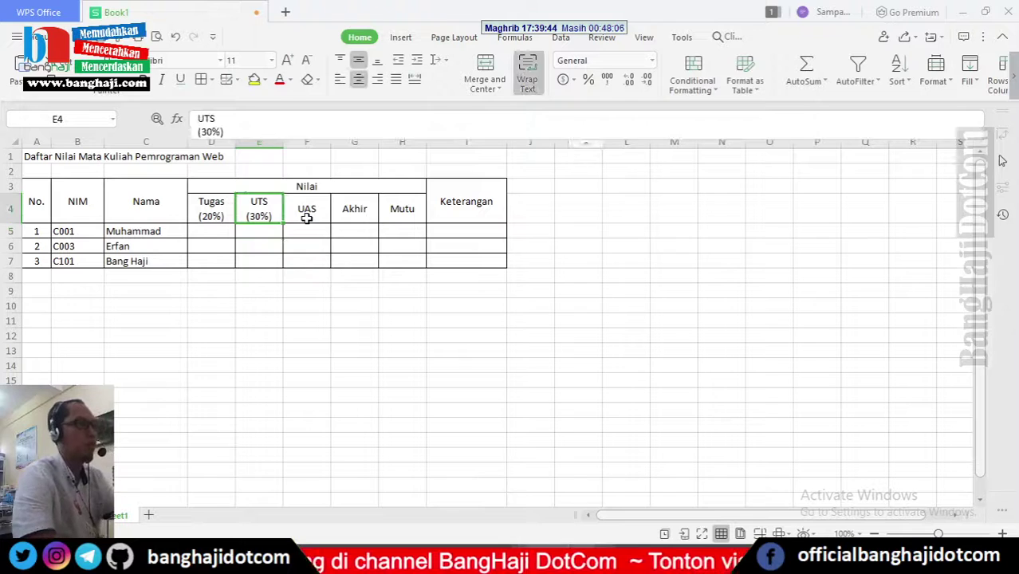
# Add the weight (50%) on its own line below UAS in the F4 header.
pyautogui.click(306, 216)
pyautogui.doubleClick(307, 217)
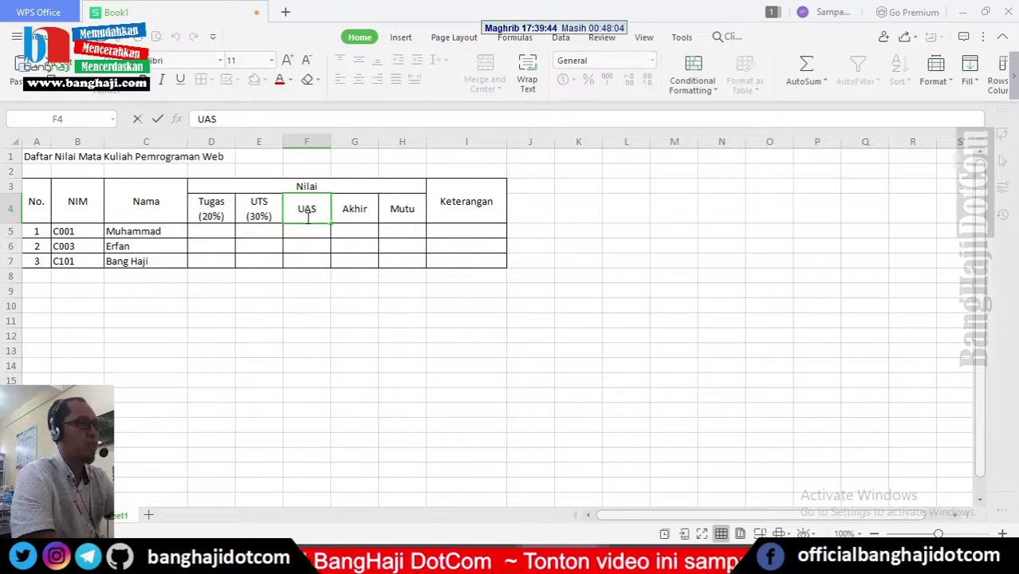
pyautogui.hotkey('alt', 'Return')
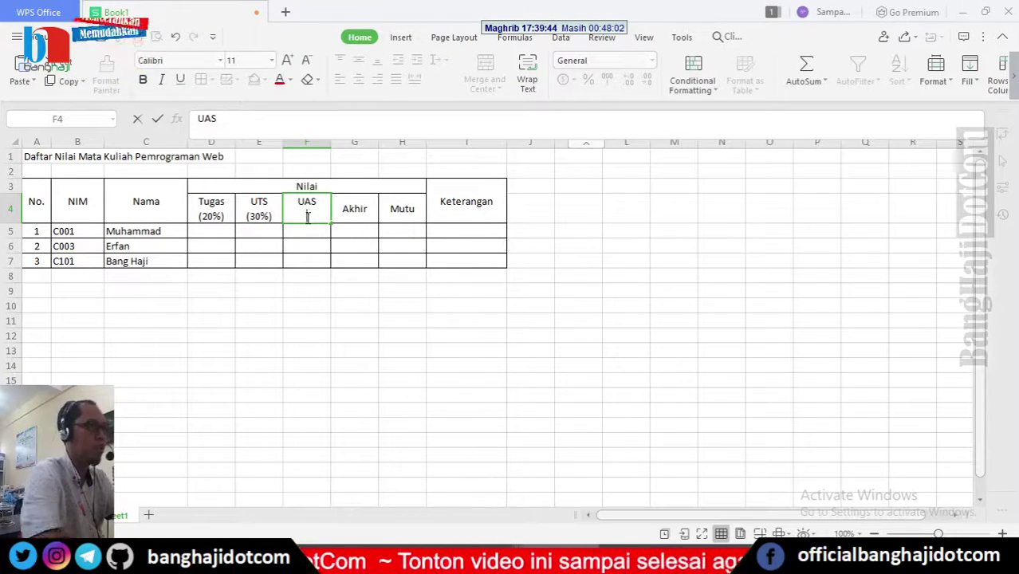
pyautogui.write('(50%')
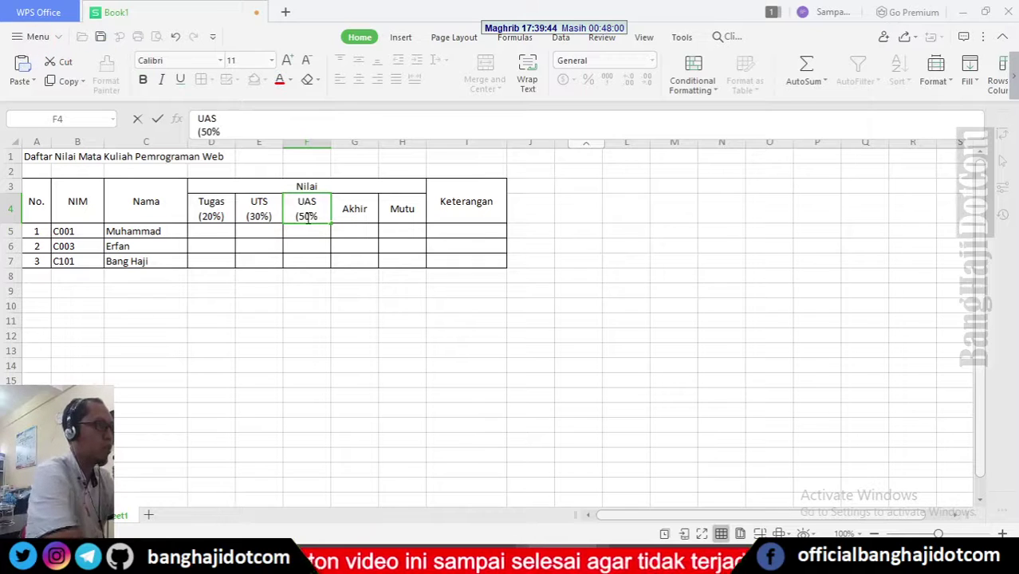
pyautogui.write(')')
pyautogui.press('Tab')
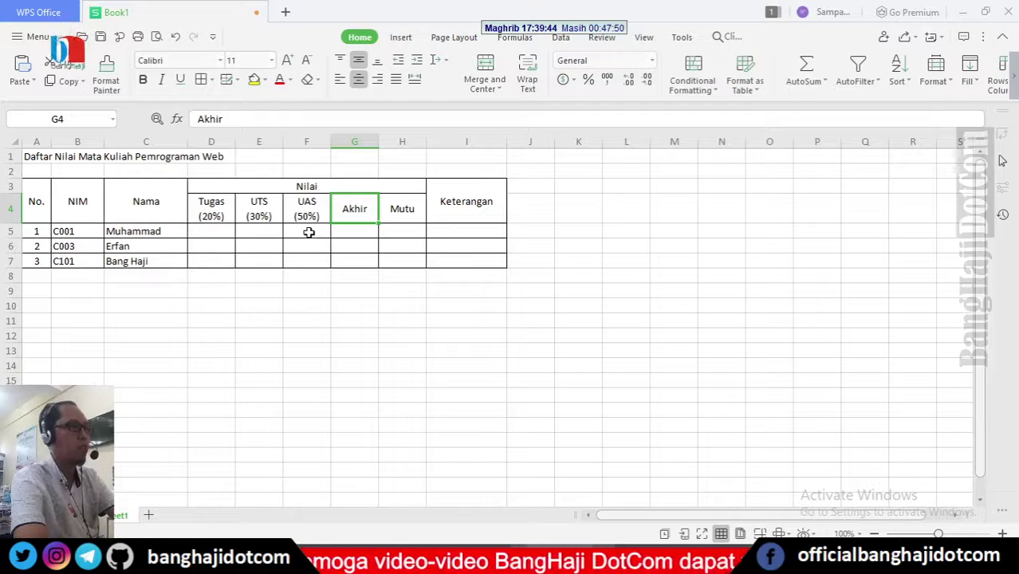
# Enter the first student's scores in D5:F5: Tugas 70, UTS 80 and UAS 65.
pyautogui.click(348, 230)
pyautogui.click(398, 232)
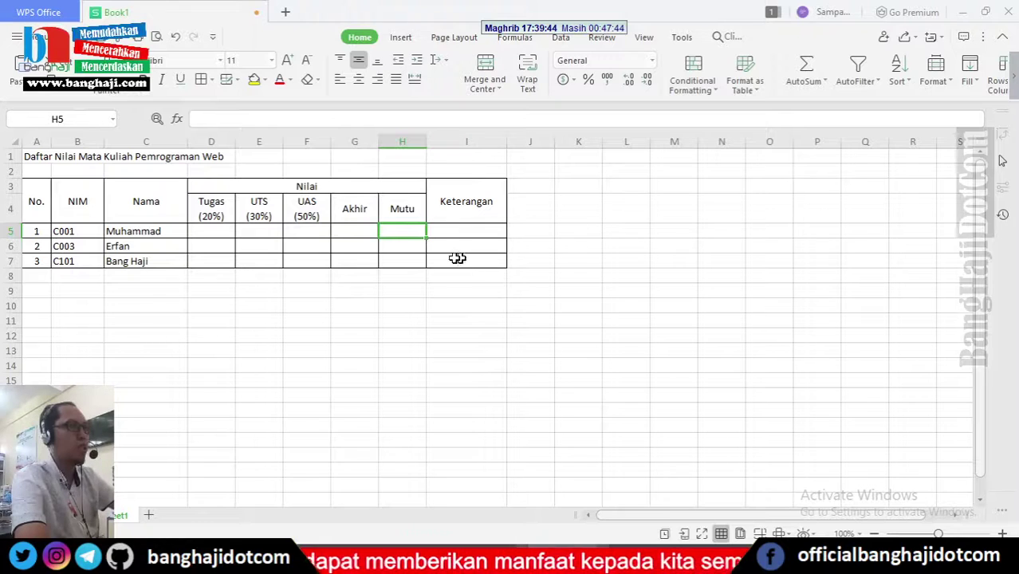
pyautogui.click(221, 232)
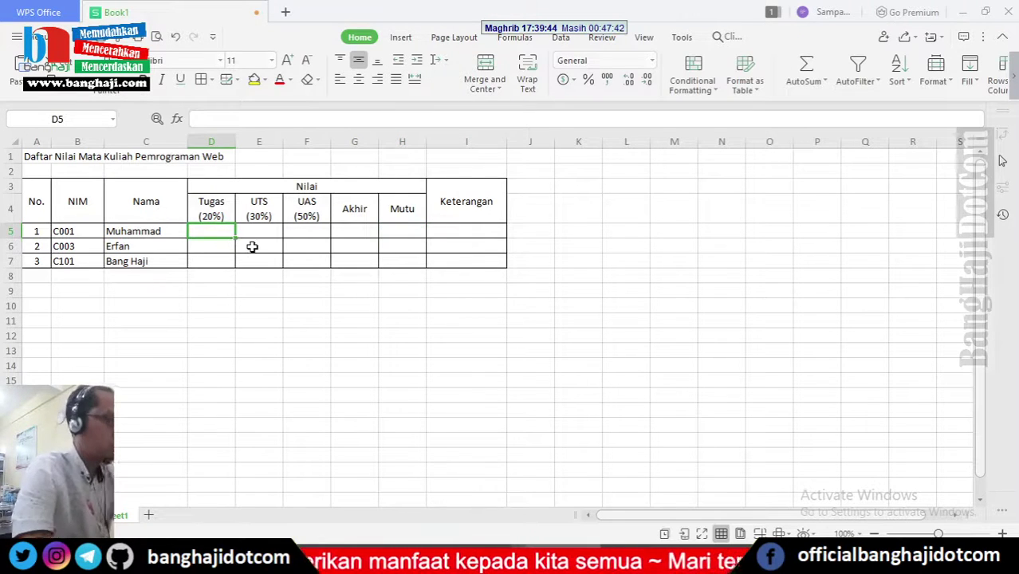
pyautogui.write('70')
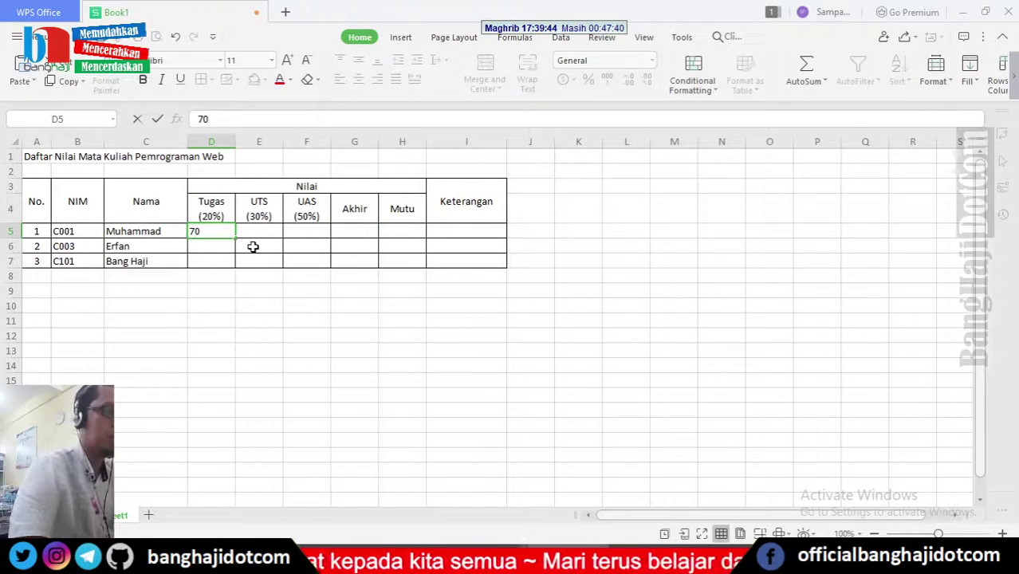
pyautogui.press('Tab')
pyautogui.write('80')
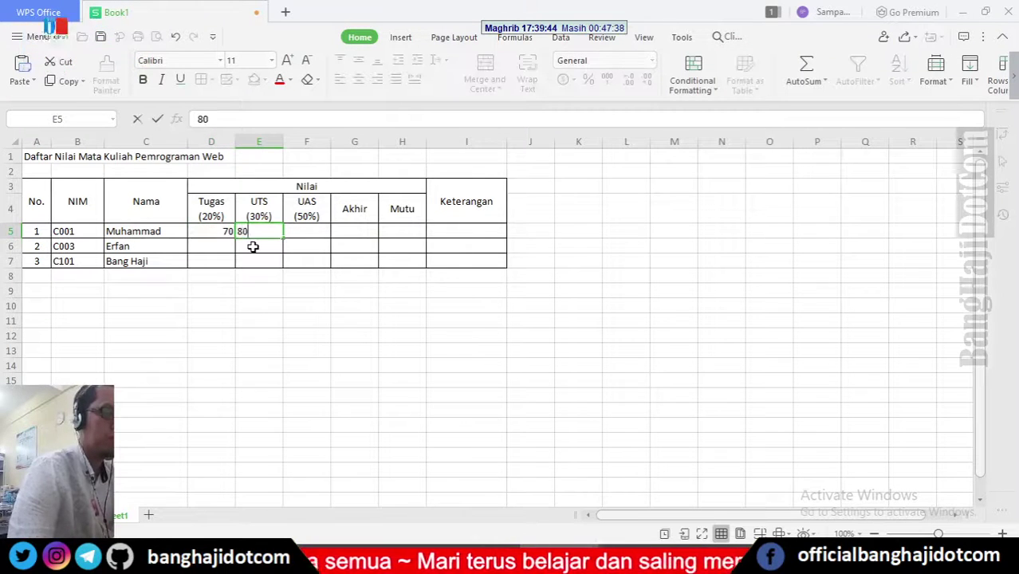
pyautogui.press('Tab')
pyautogui.write('65')
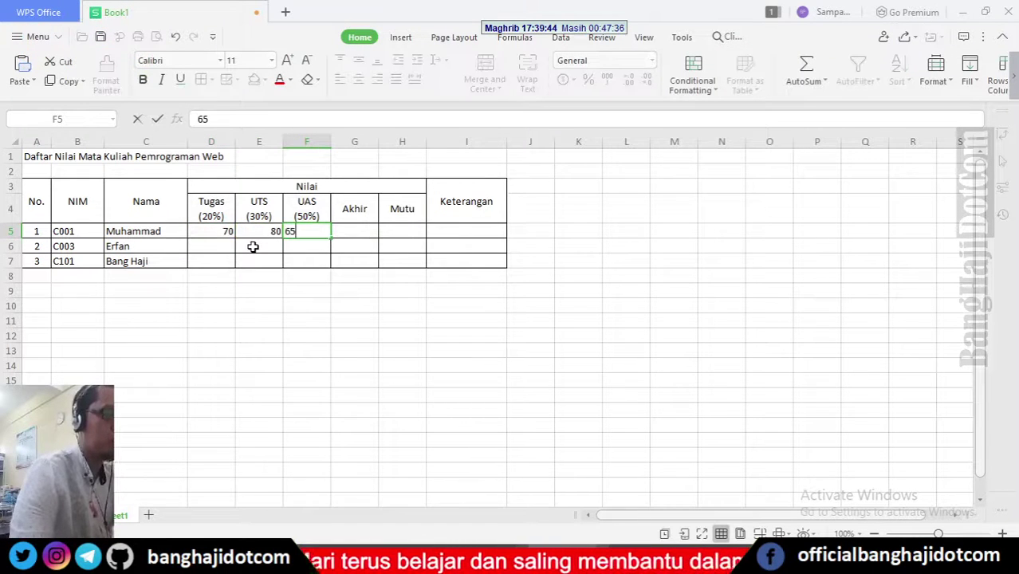
pyautogui.press('Return')
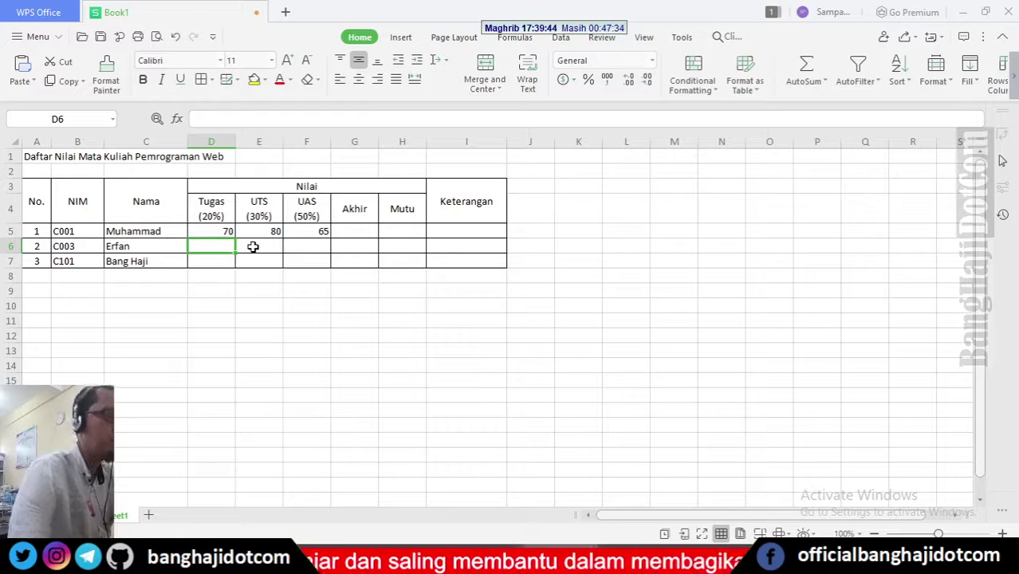
# Enter the second student's scores in D6:F6: Tugas 60, UTS 55 and UAS 75.
pyautogui.write('60')
pyautogui.press('Tab')
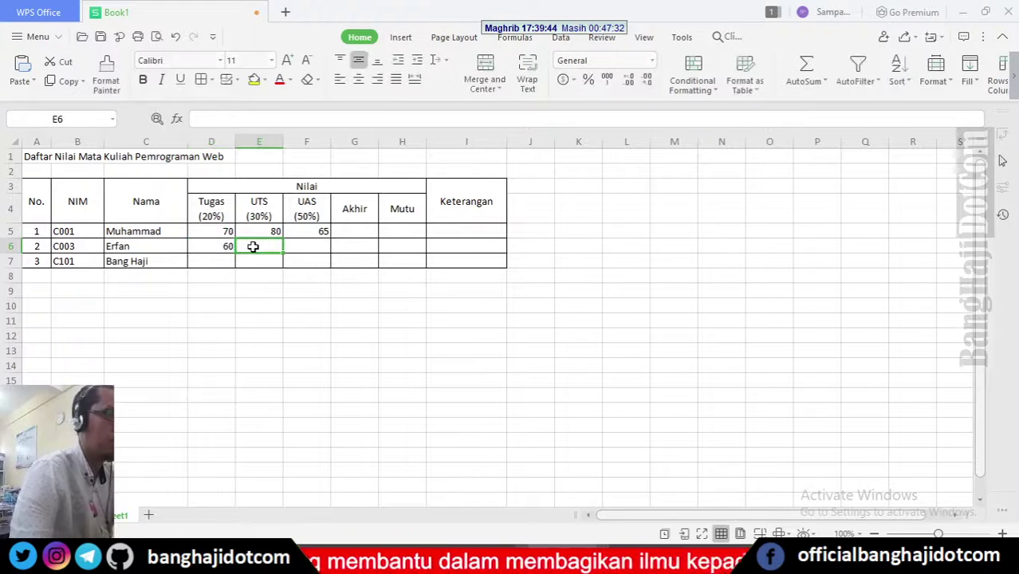
pyautogui.write('55')
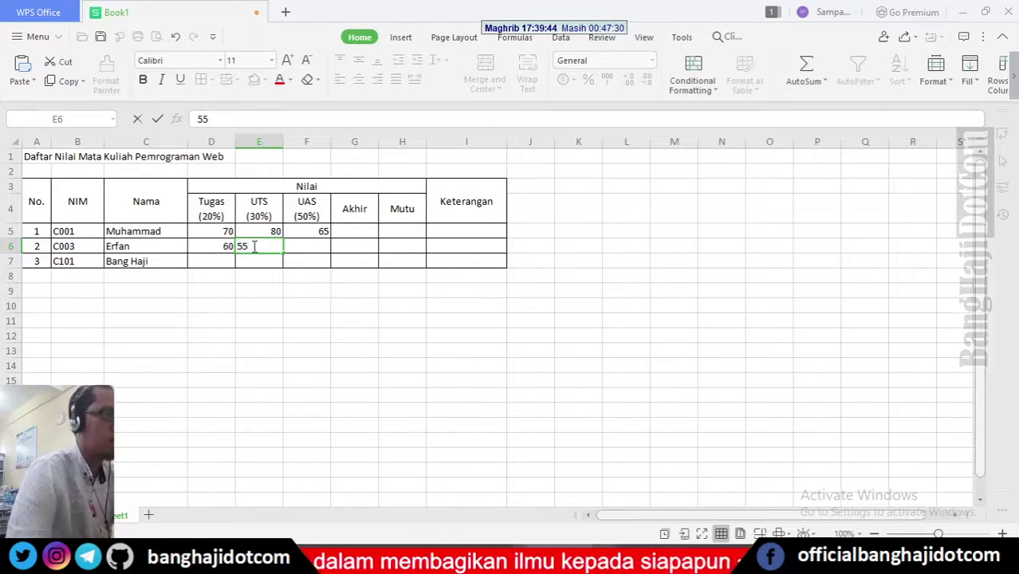
pyautogui.press('Tab')
pyautogui.write('75')
pyautogui.press('Return')
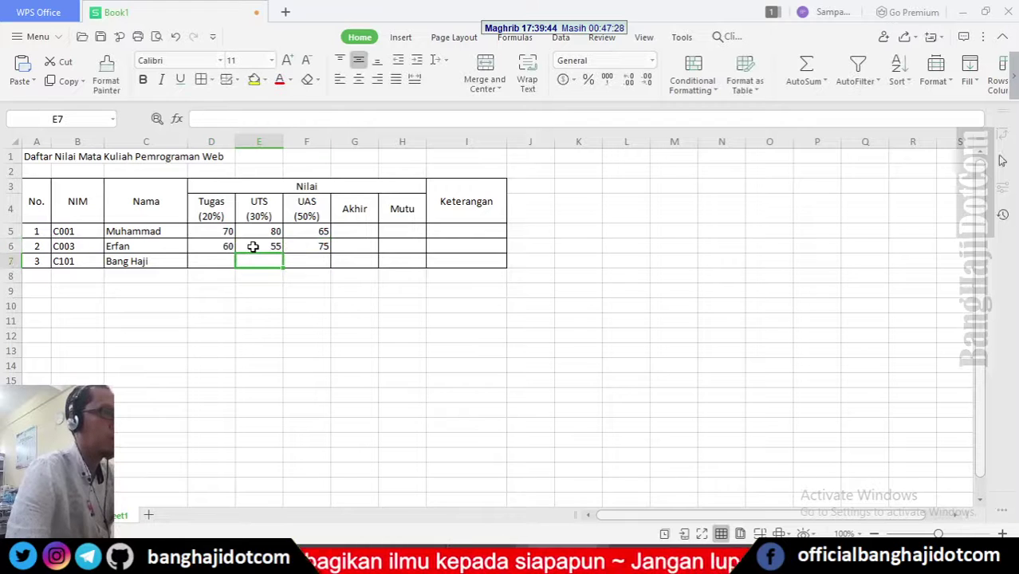
# Enter the third student's scores in D7:F7: Tugas 80, UTS 90 and UAS 75.
pyautogui.press('Left')
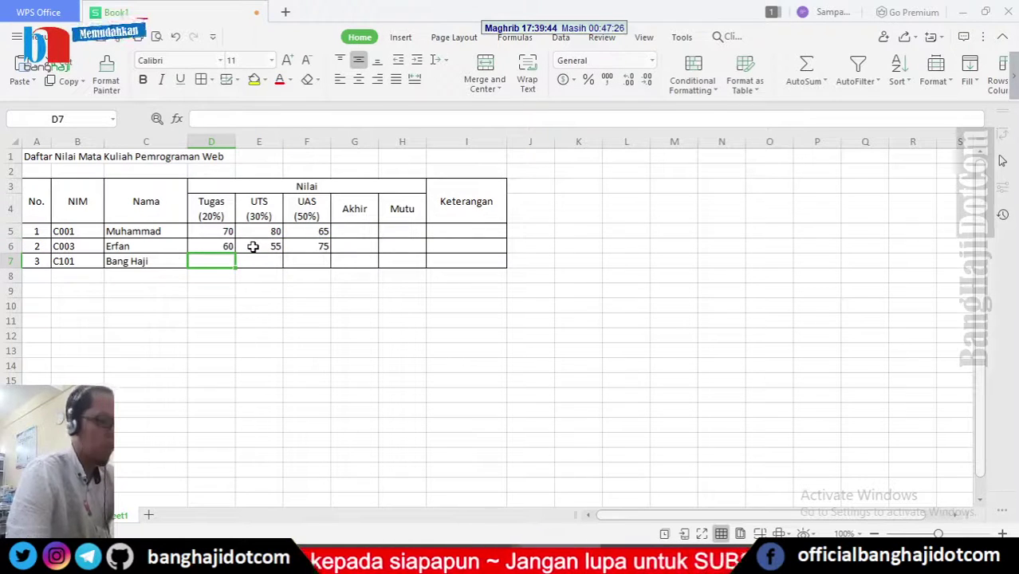
pyautogui.write('80')
pyautogui.press('Tab')
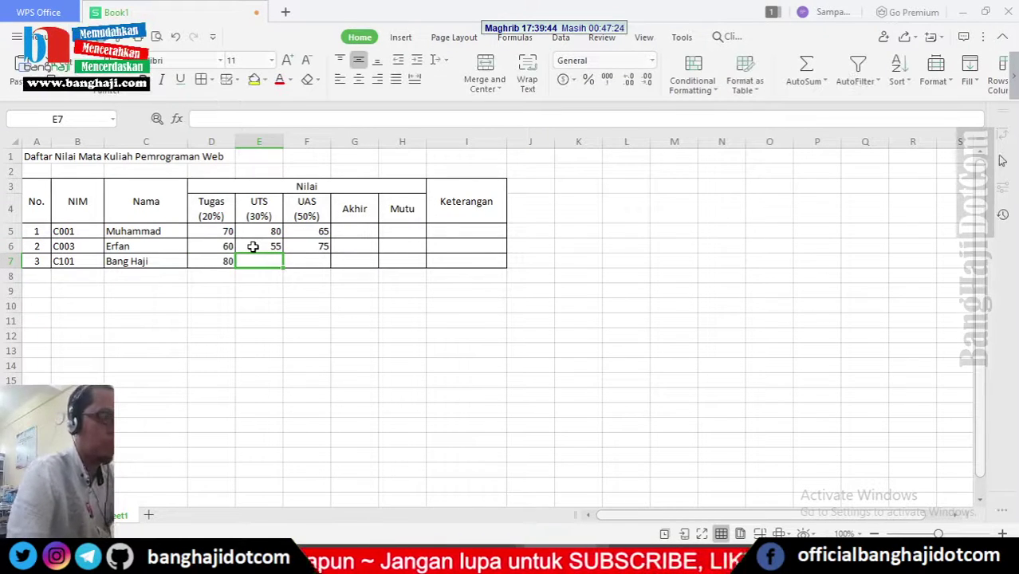
pyautogui.write('90')
pyautogui.press('Tab')
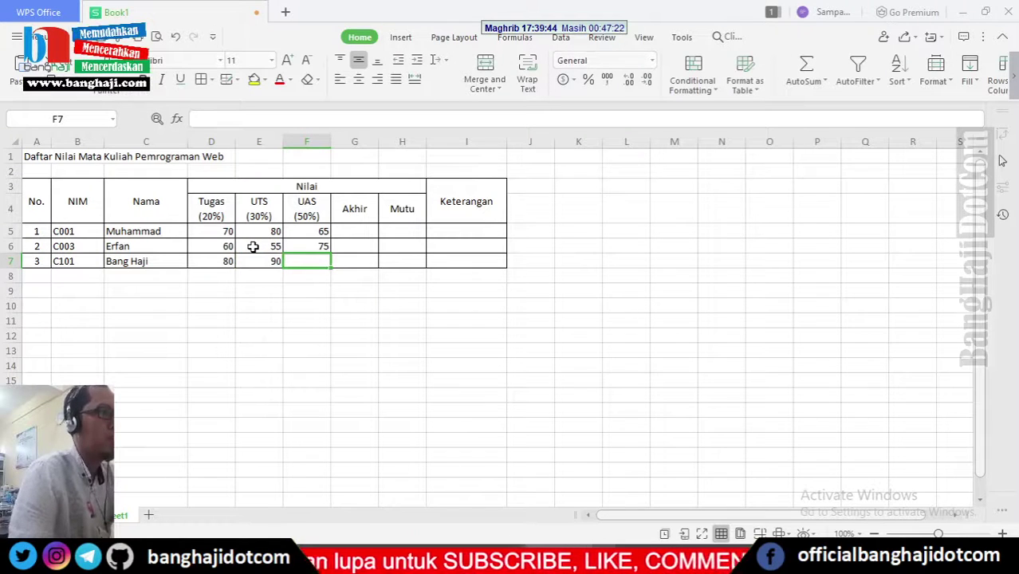
pyautogui.write('75')
pyautogui.press('Up')
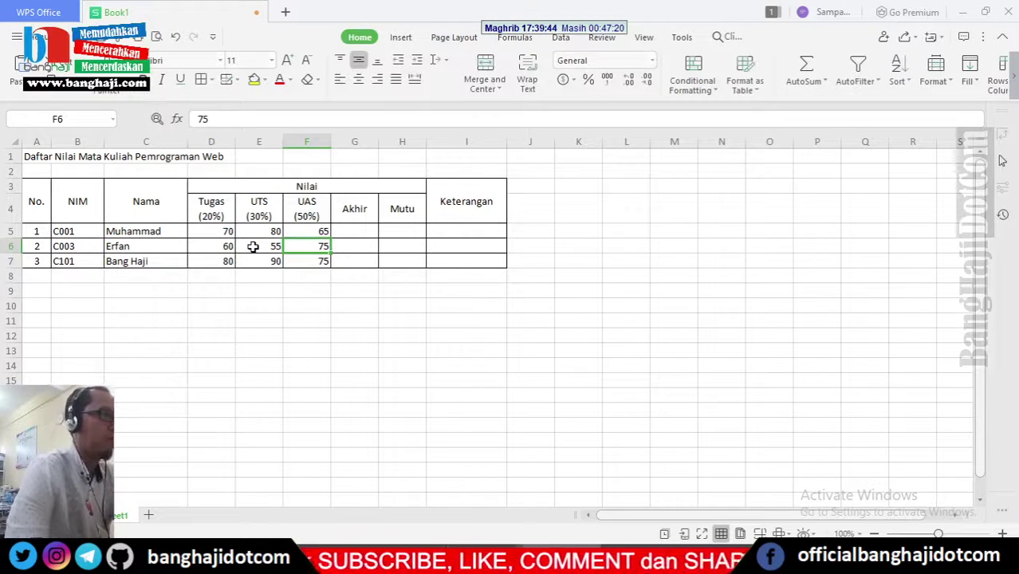
pyautogui.press('Up')
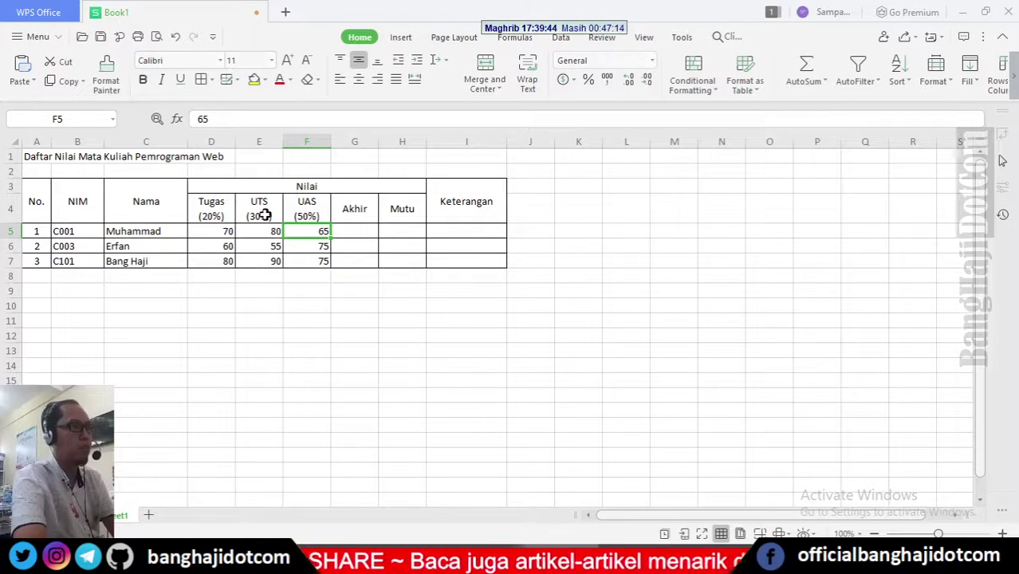
# Begin a formula in G5 for the first student's Akhir grade.
pyautogui.click(354, 231)
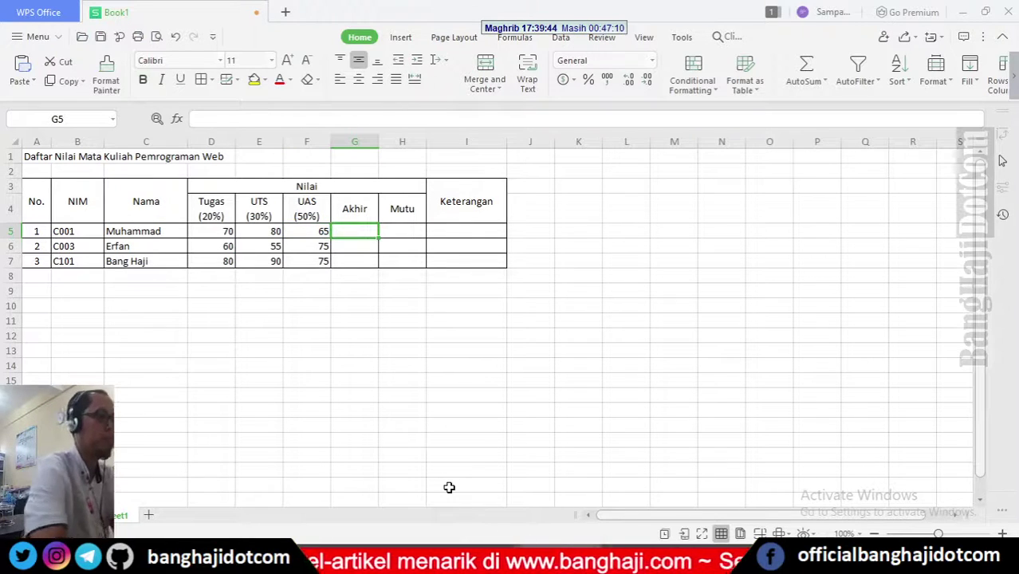
pyautogui.write('=')
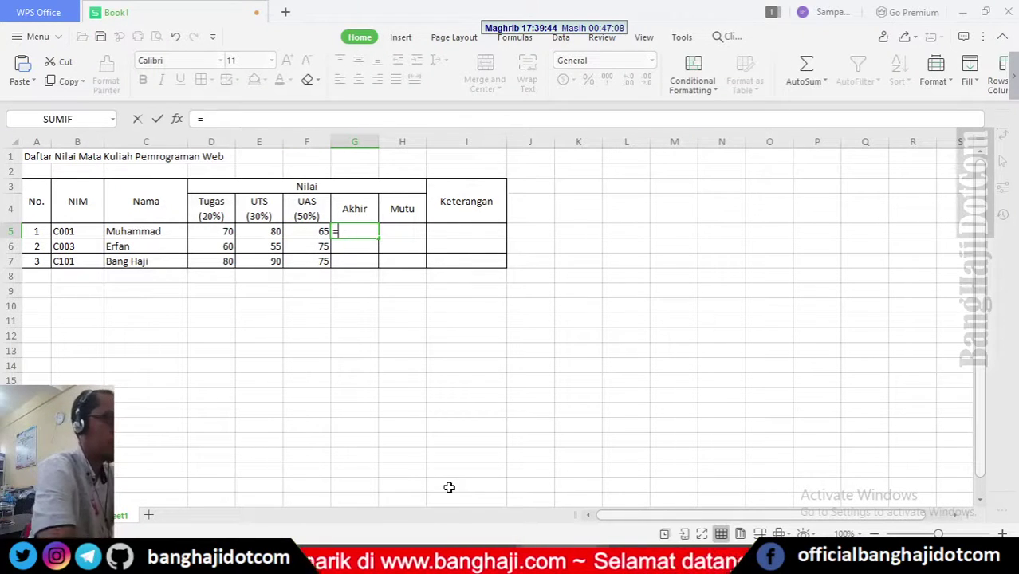